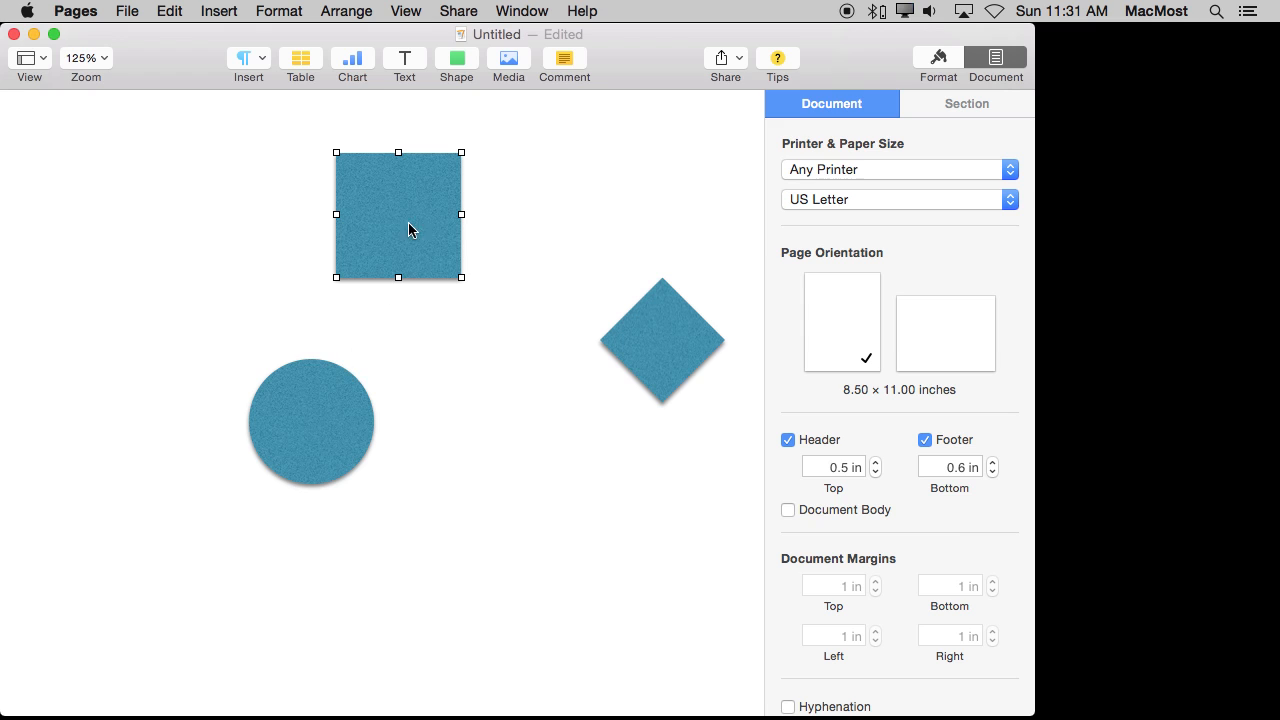
Step: Connect the square and the circle with a straight connection line
{"action": "left_click", "coordinate": [305, 426], "text": "shift"}
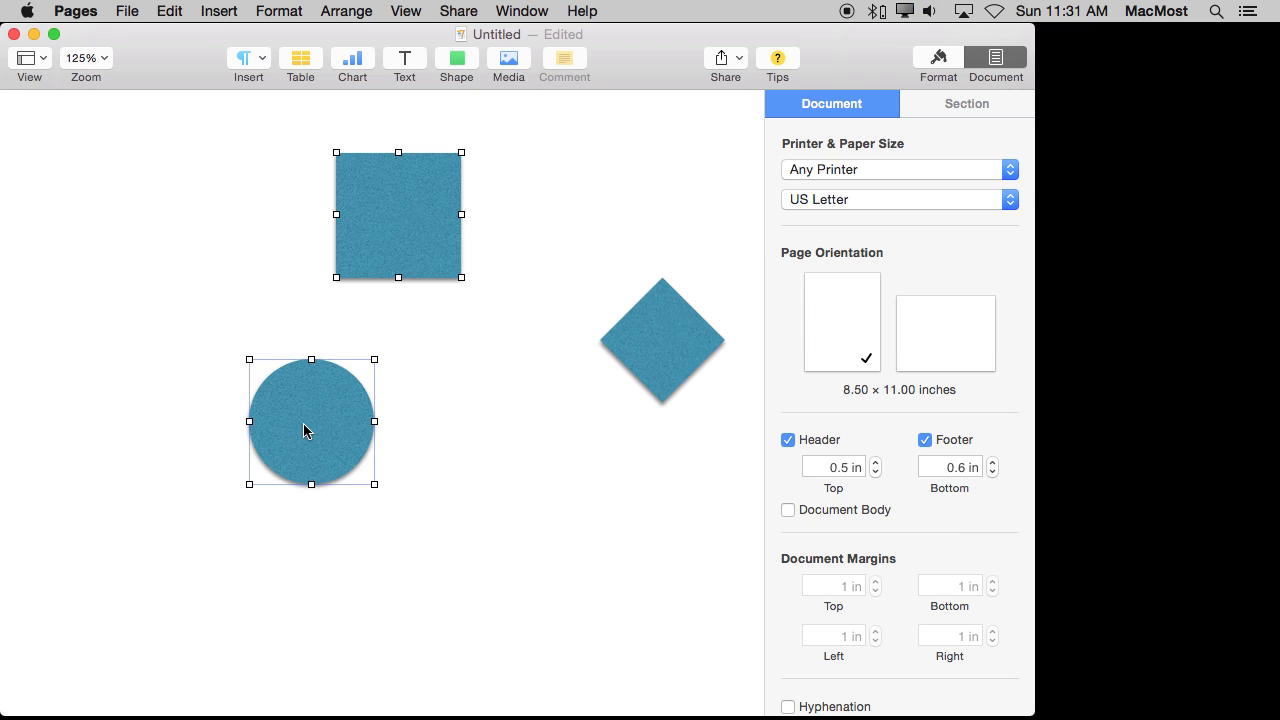
{"action": "left_click", "coordinate": [218, 11]}
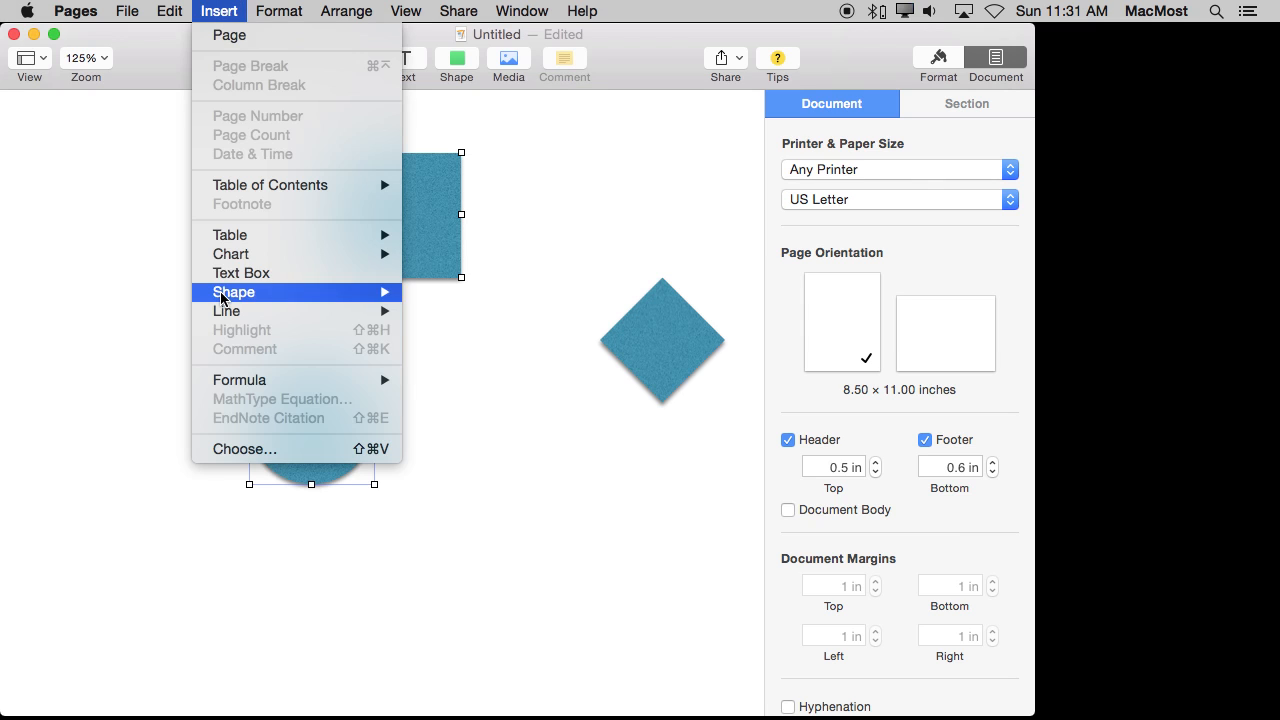
{"action": "mouse_move", "coordinate": [230, 311]}
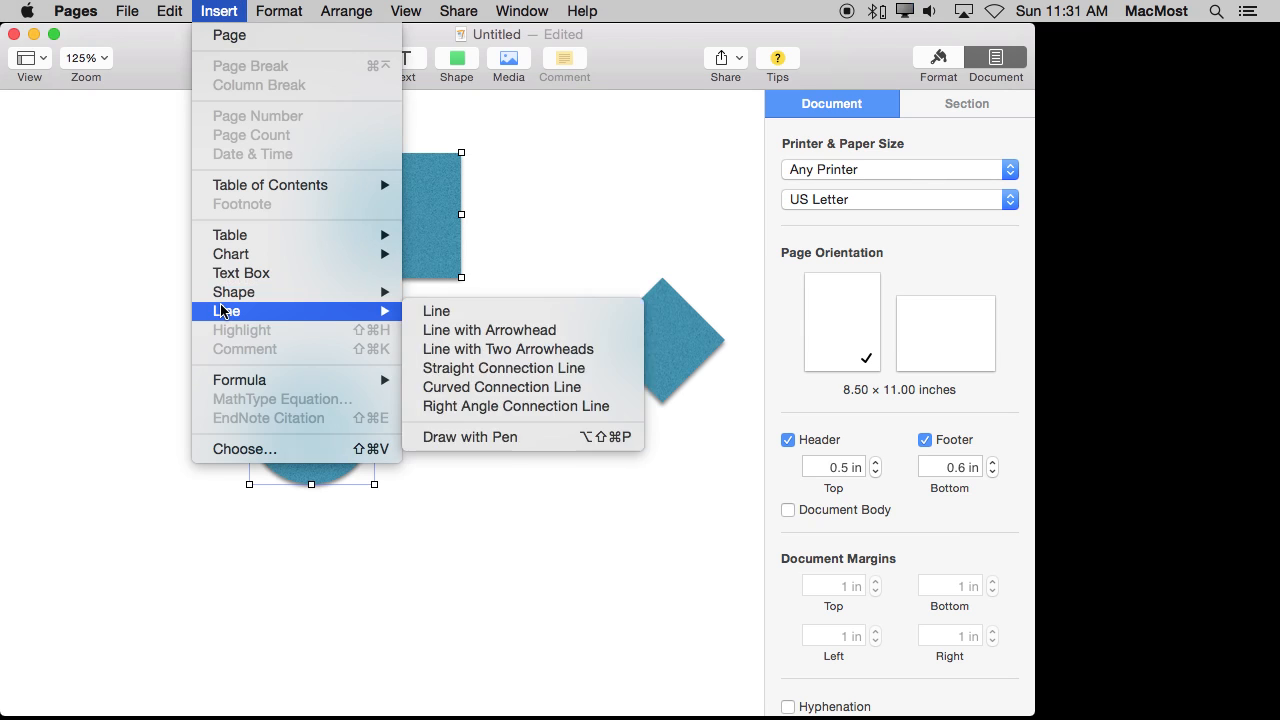
{"action": "left_click", "coordinate": [492, 368]}
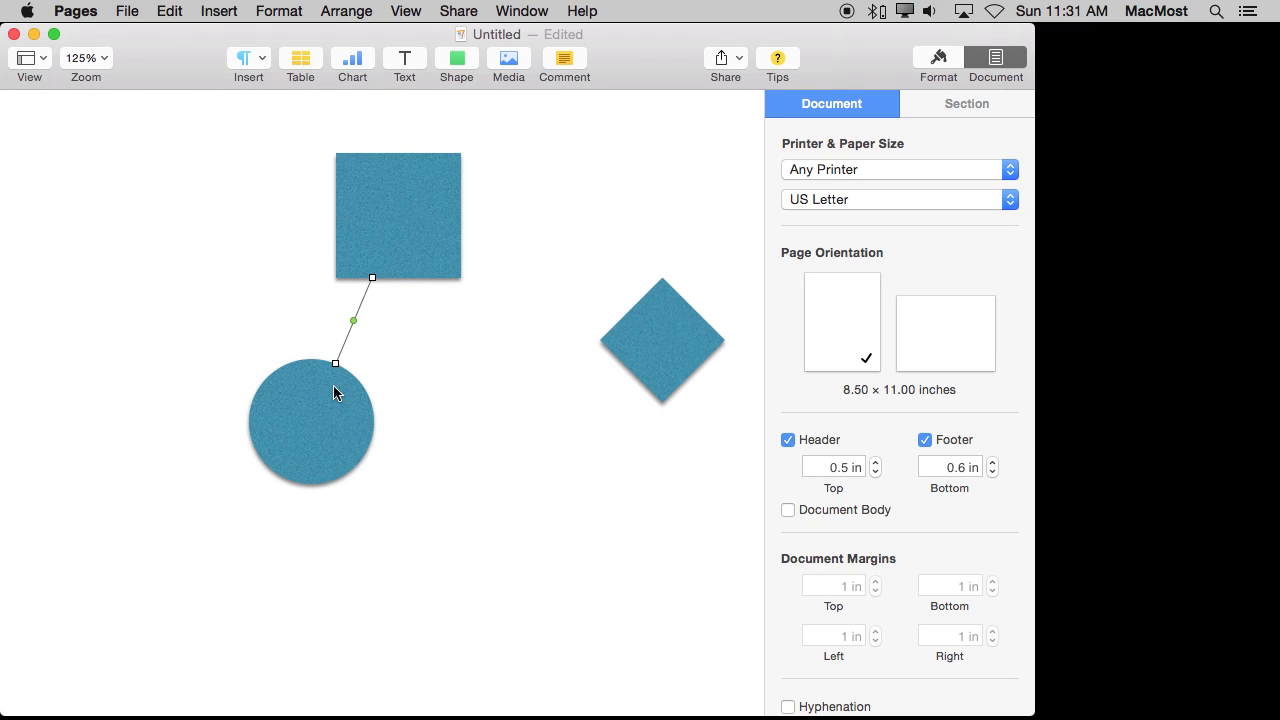
Step: Reposition the connected square and circle, moving the circle down and left and the square up and left of its original spot
{"action": "left_click_drag", "start_coordinate": [397, 234], "coordinate": [491, 206]}
{"action": "left_click_drag", "start_coordinate": [329, 429], "coordinate": [195, 466]}
{"action": "left_click_drag", "start_coordinate": [468, 236], "coordinate": [355, 228]}
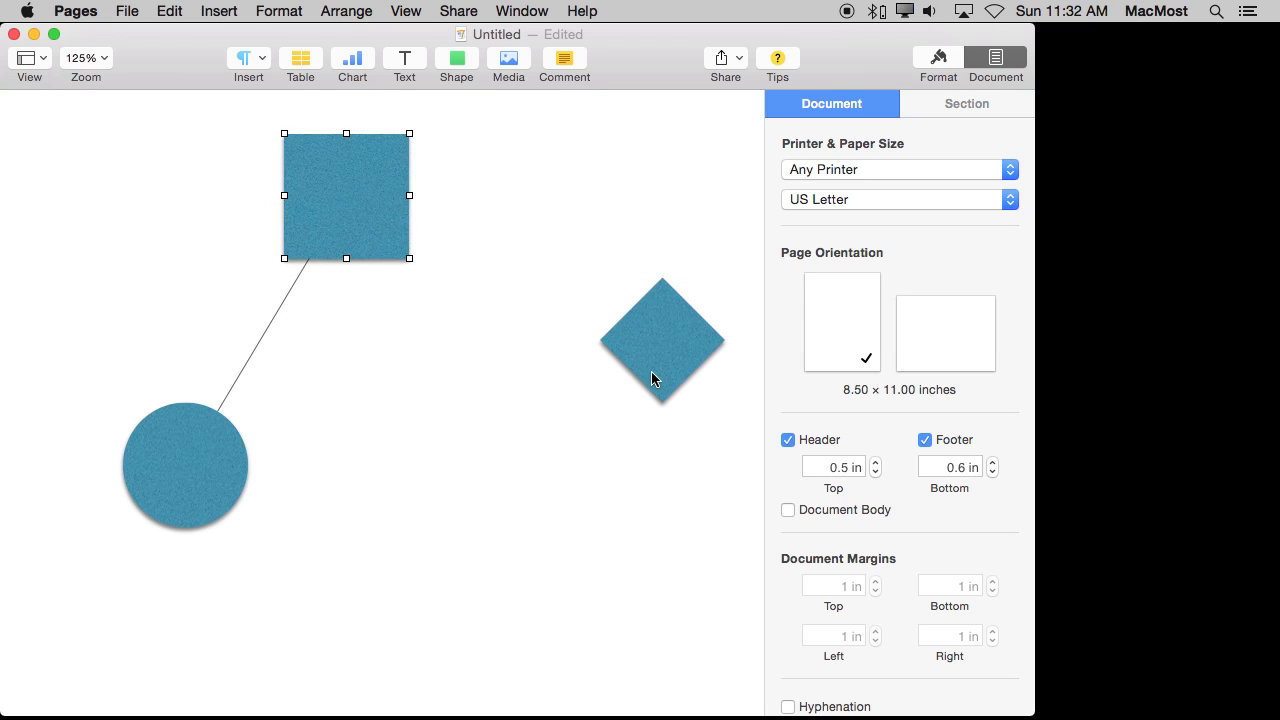
Step: Connect the square and the diamond with a curved connection line
{"action": "left_click", "coordinate": [655, 344]}
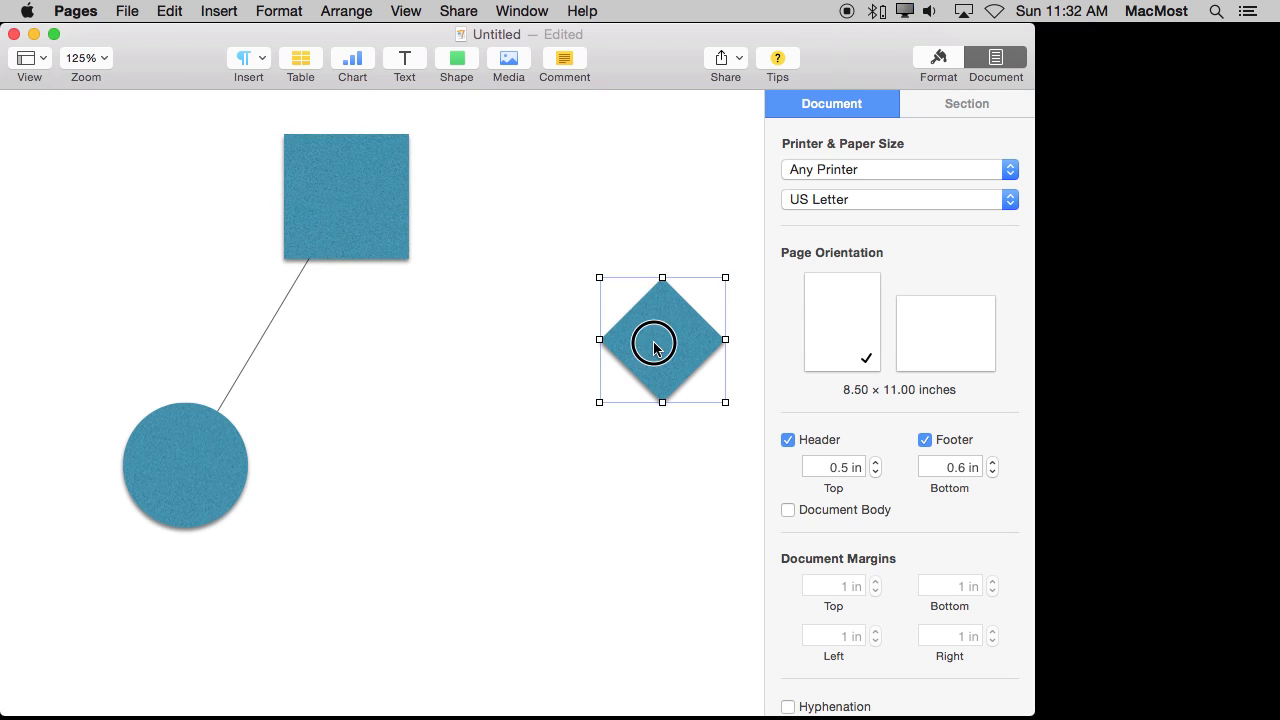
{"action": "left_click", "coordinate": [366, 218], "text": "shift"}
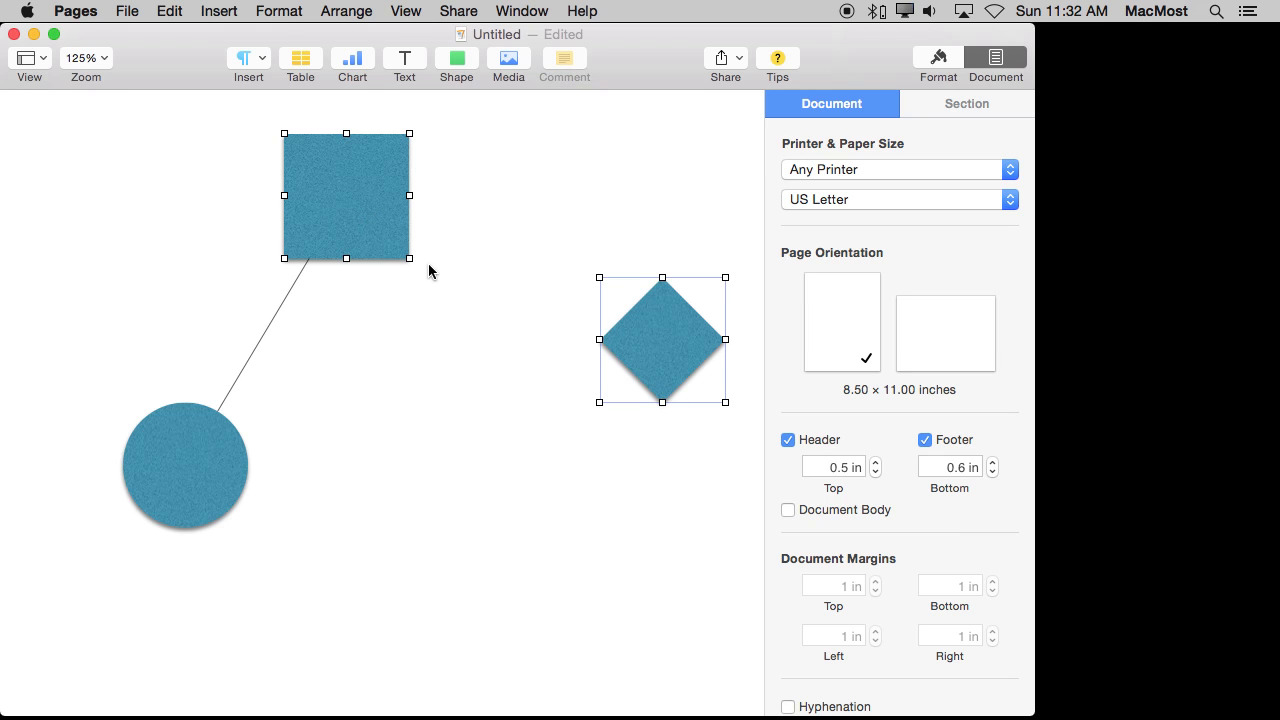
{"action": "left_click_drag", "start_coordinate": [223, 7], "coordinate": [513, 388]}
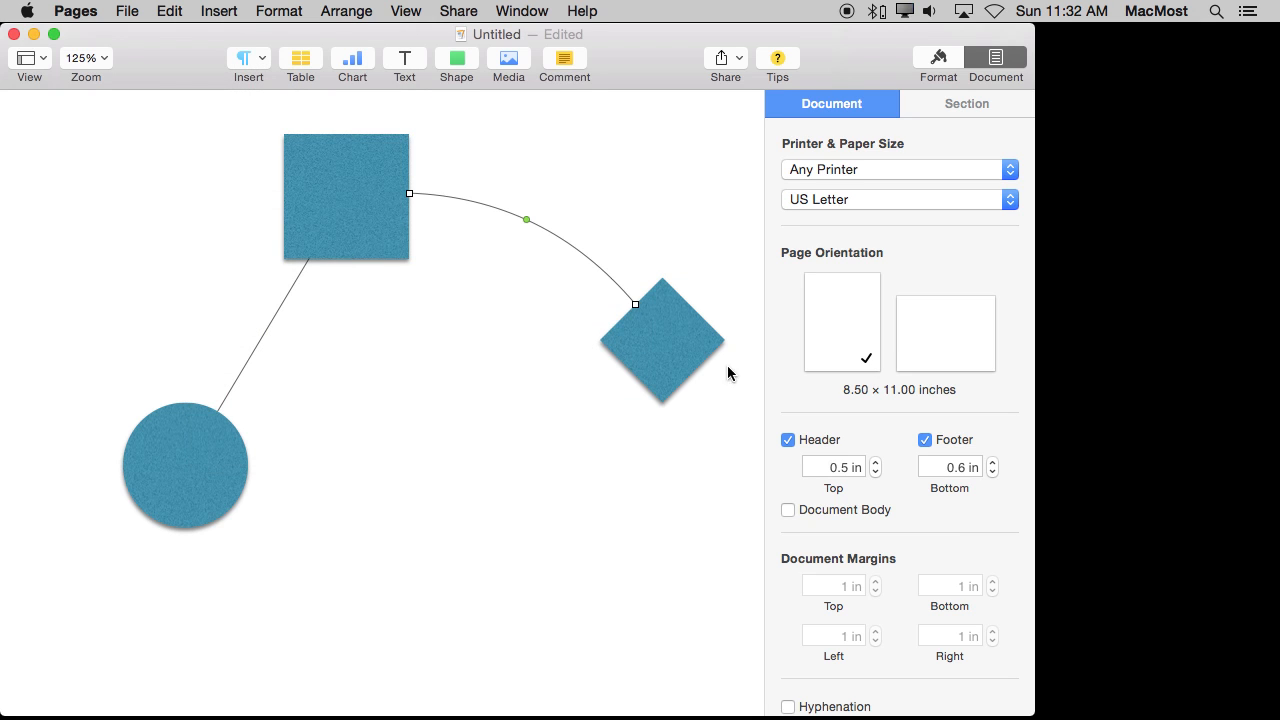
Step: Shift the diamond and the circle slightly up and left, and the square a little to the left
{"action": "left_click_drag", "start_coordinate": [681, 347], "coordinate": [662, 321]}
{"action": "left_click_drag", "start_coordinate": [171, 454], "coordinate": [153, 434]}
{"action": "left_click_drag", "start_coordinate": [310, 198], "coordinate": [272, 197]}
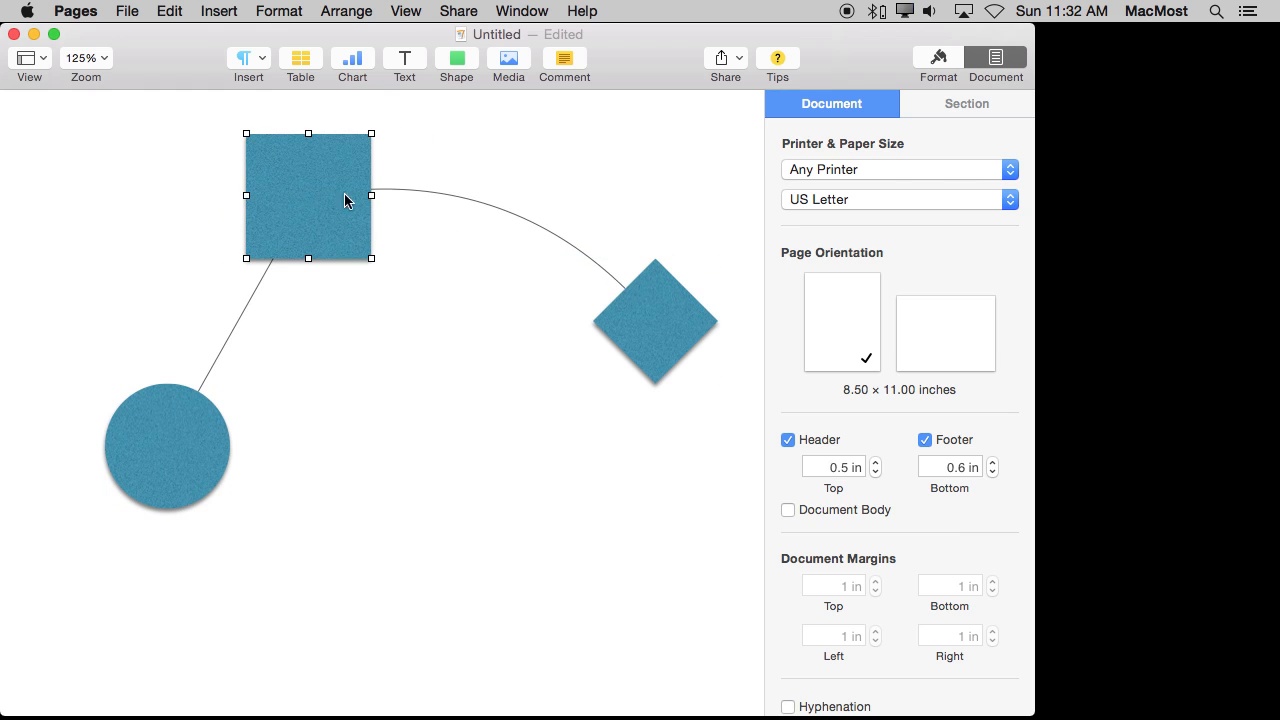
Step: Bend the square-diamond connection line further upward and curve the square-circle line outward to the upper left
{"action": "left_click", "coordinate": [461, 197]}
{"action": "left_click_drag", "start_coordinate": [498, 209], "coordinate": [522, 188]}
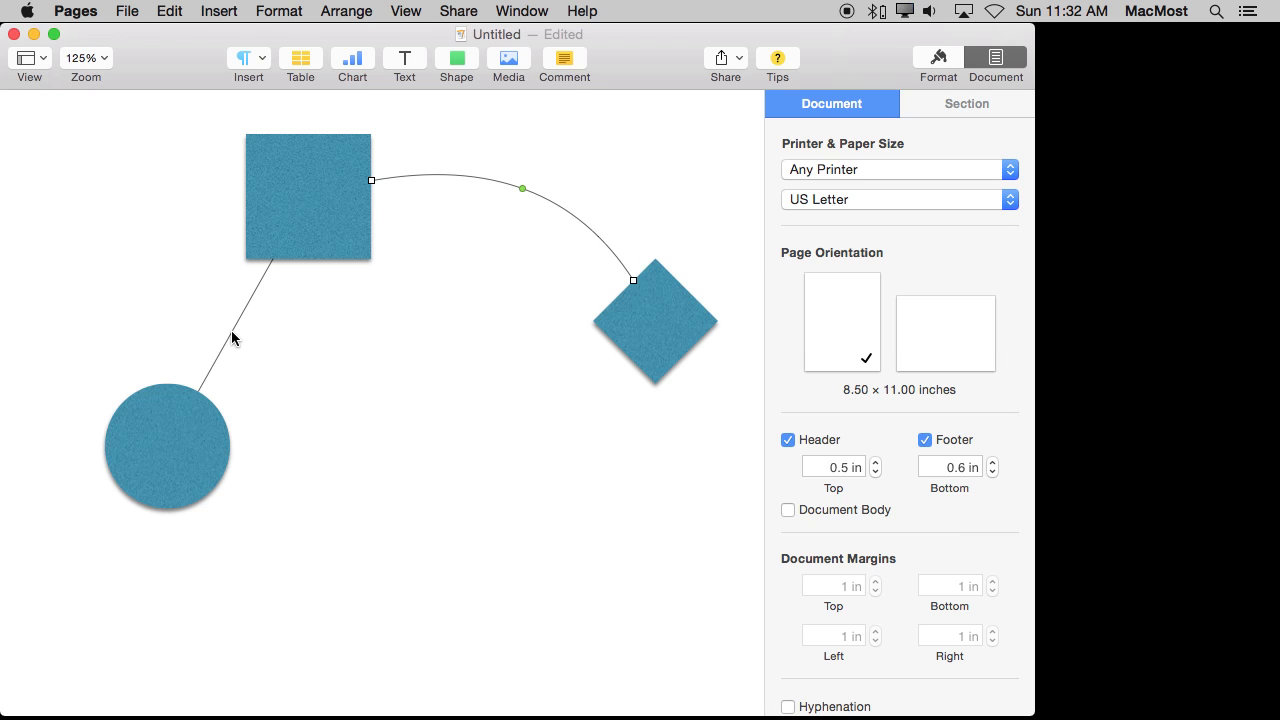
{"action": "left_click_drag", "start_coordinate": [236, 324], "coordinate": [174, 296]}
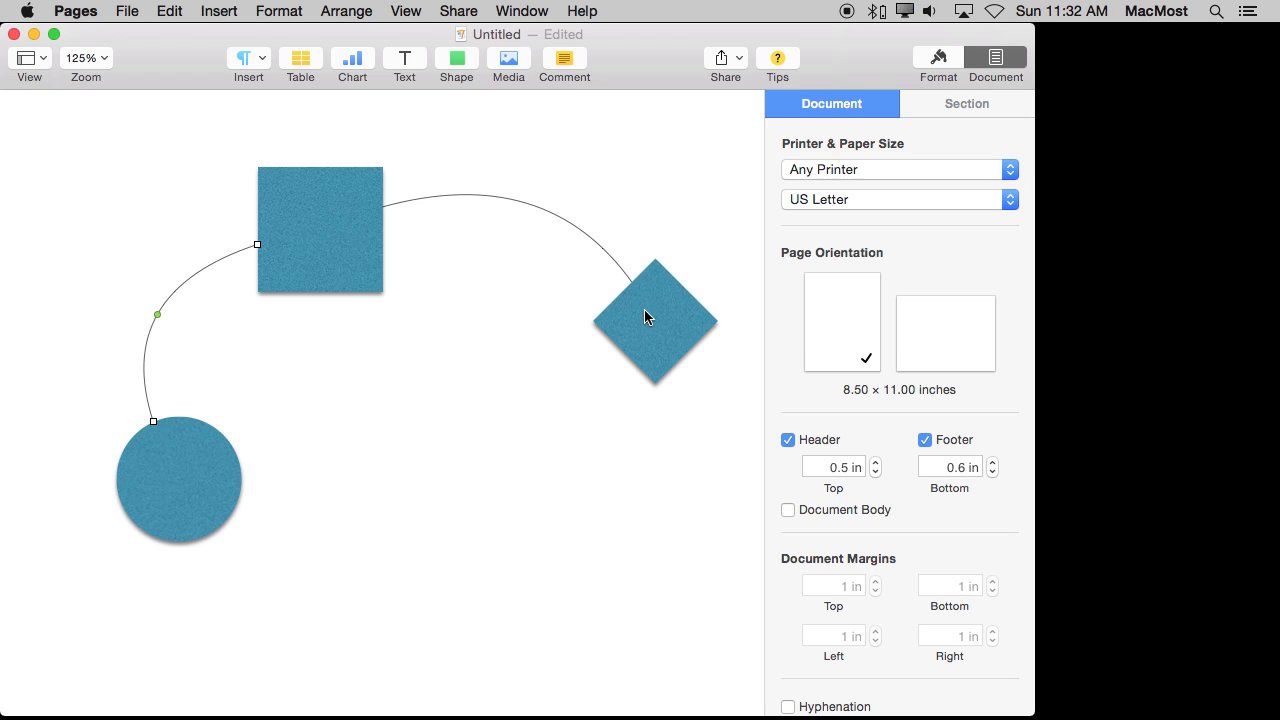
Step: Change the connection type of the line between the square and the diamond to Straight
{"action": "left_click", "coordinate": [474, 196]}
{"action": "left_click", "coordinate": [939, 60]}
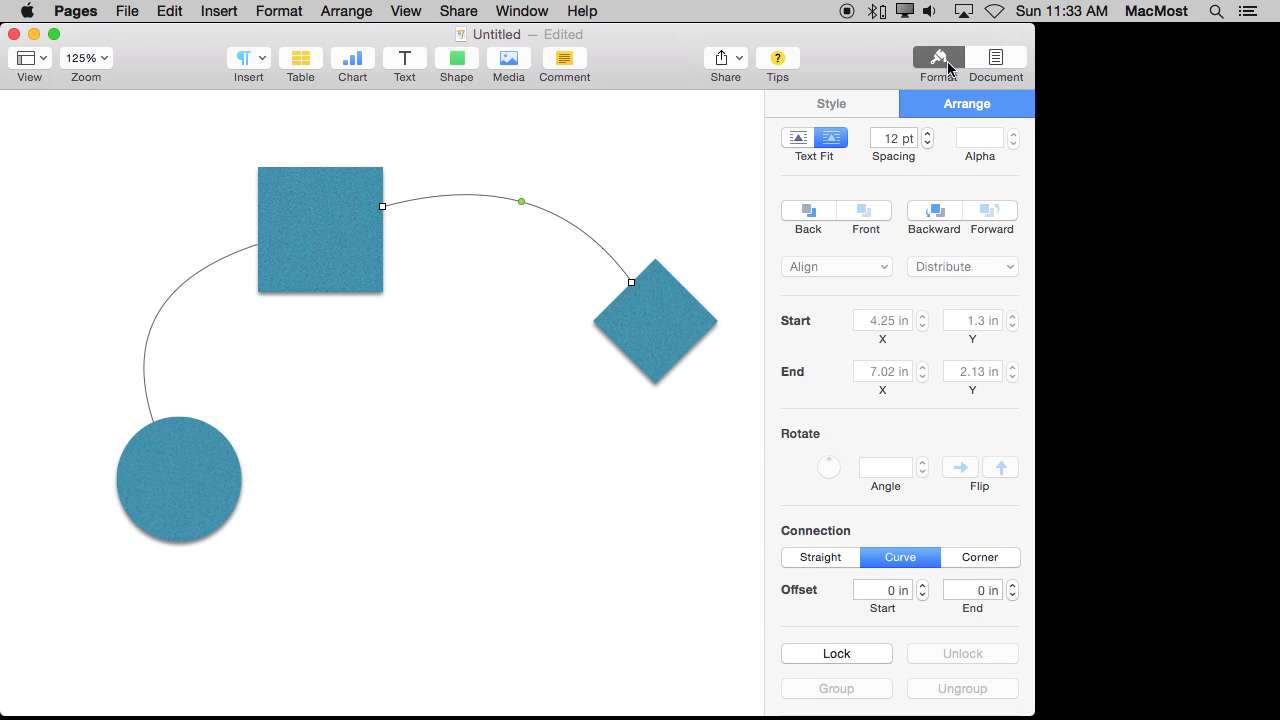
{"action": "scroll", "coordinate": [885, 535], "scroll_direction": "down", "scroll_amount": 1}
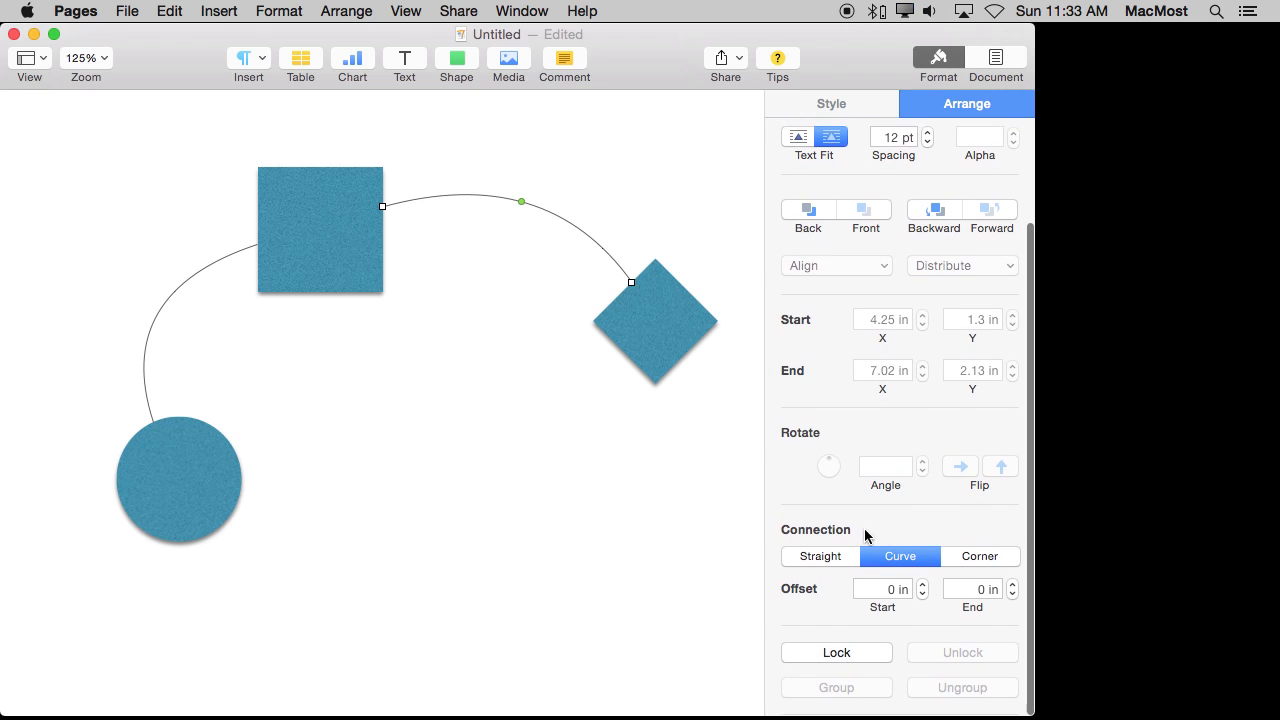
{"action": "left_click", "coordinate": [821, 561]}
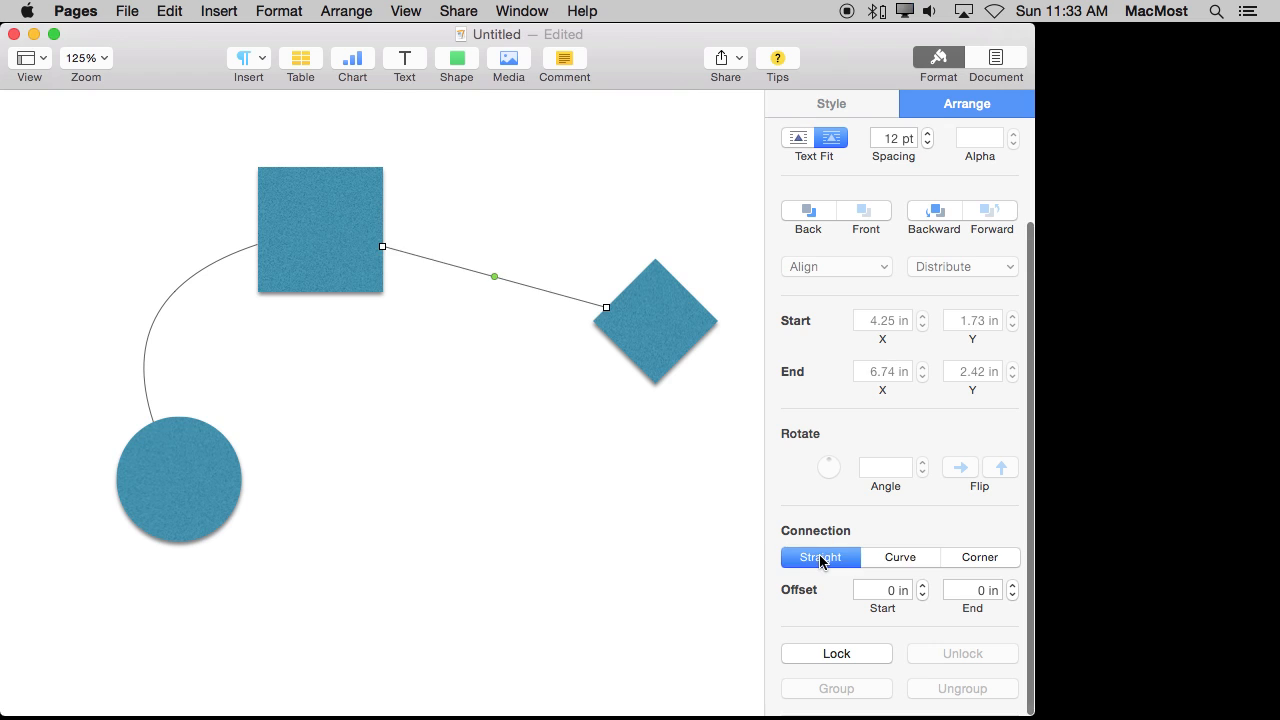
Step: Try the Curve and Corner connections with a 0.25 in start offset, returning the line to Straight with a 0 in offset
{"action": "left_click", "coordinate": [897, 563]}
{"action": "left_click", "coordinate": [987, 561]}
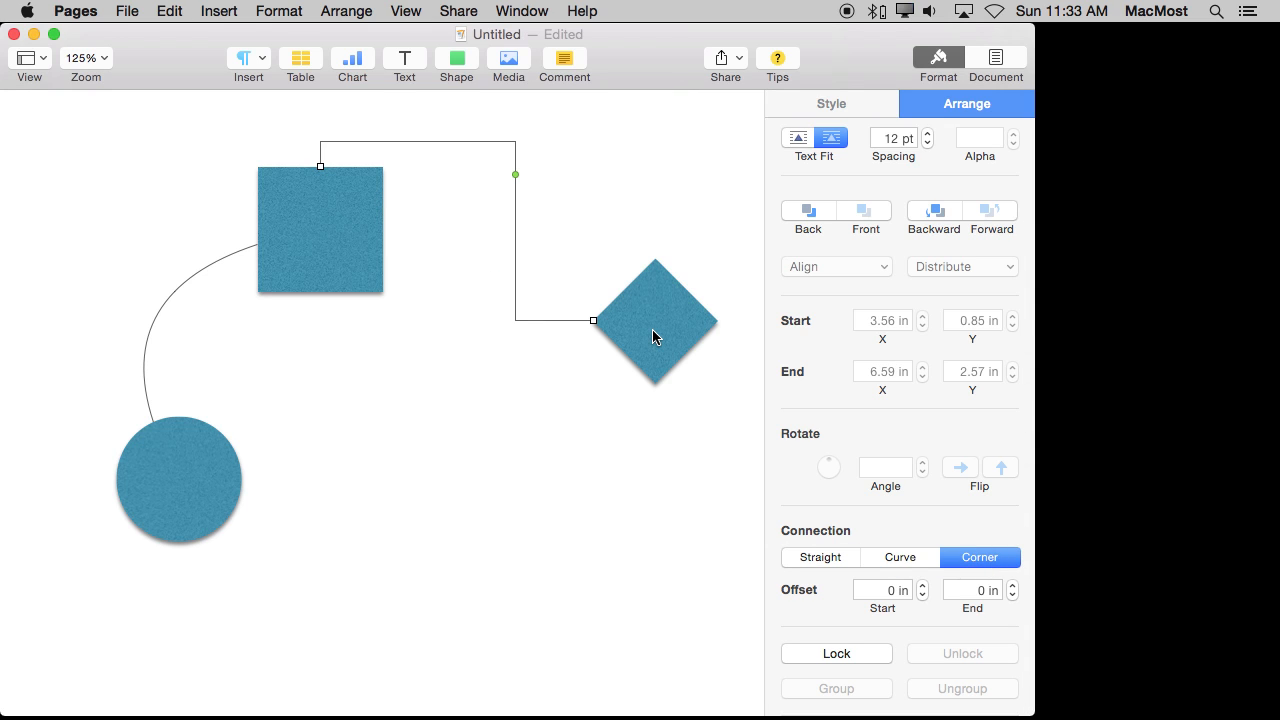
{"action": "left_click", "coordinate": [922, 586]}
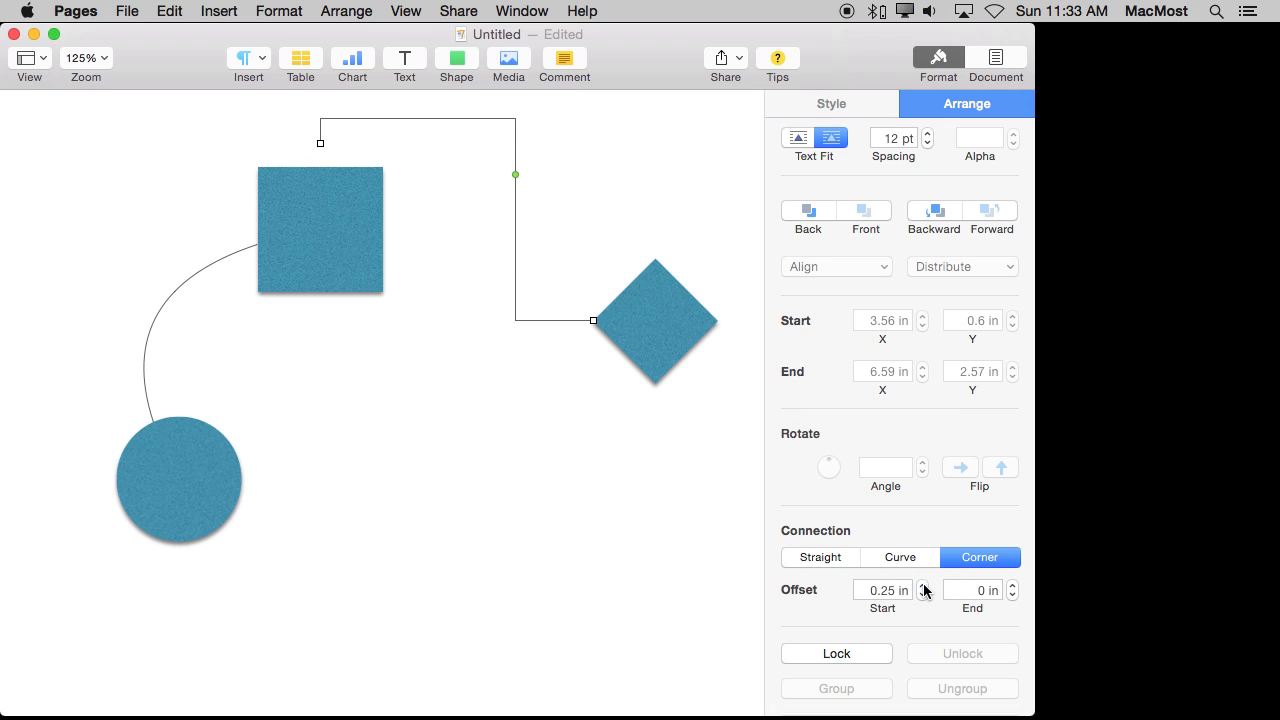
{"action": "left_click", "coordinate": [797, 561]}
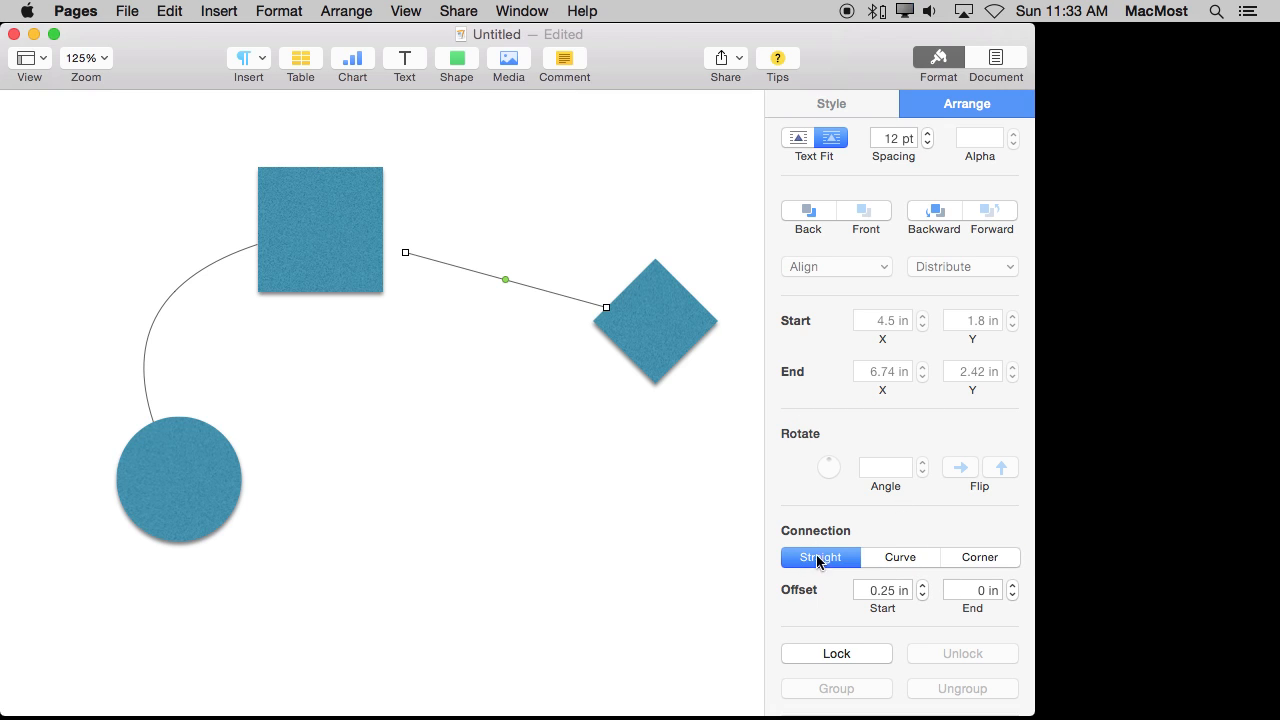
{"action": "left_click", "coordinate": [922, 595]}
Step: Lock the square-diamond connection line, try to move it, and unlock it again
{"action": "left_click", "coordinate": [856, 654]}
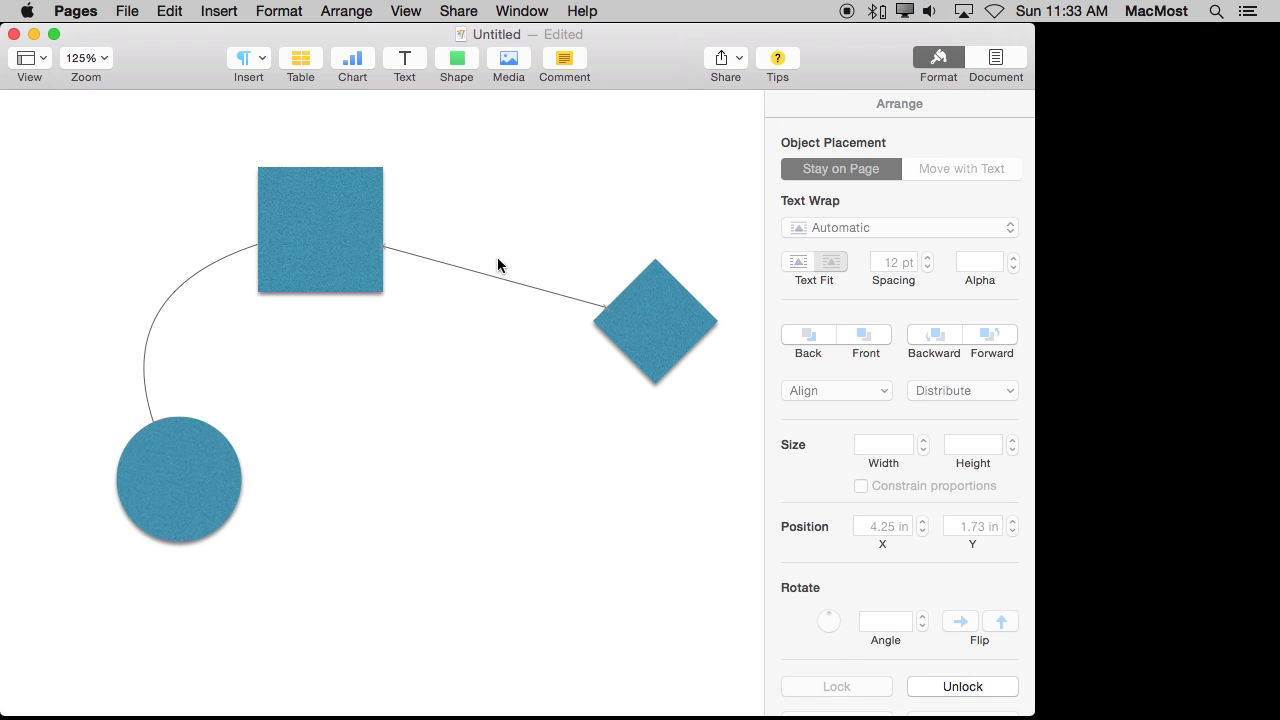
{"action": "left_click_drag", "start_coordinate": [470, 254], "coordinate": [498, 305]}
{"action": "left_click", "coordinate": [940, 686]}
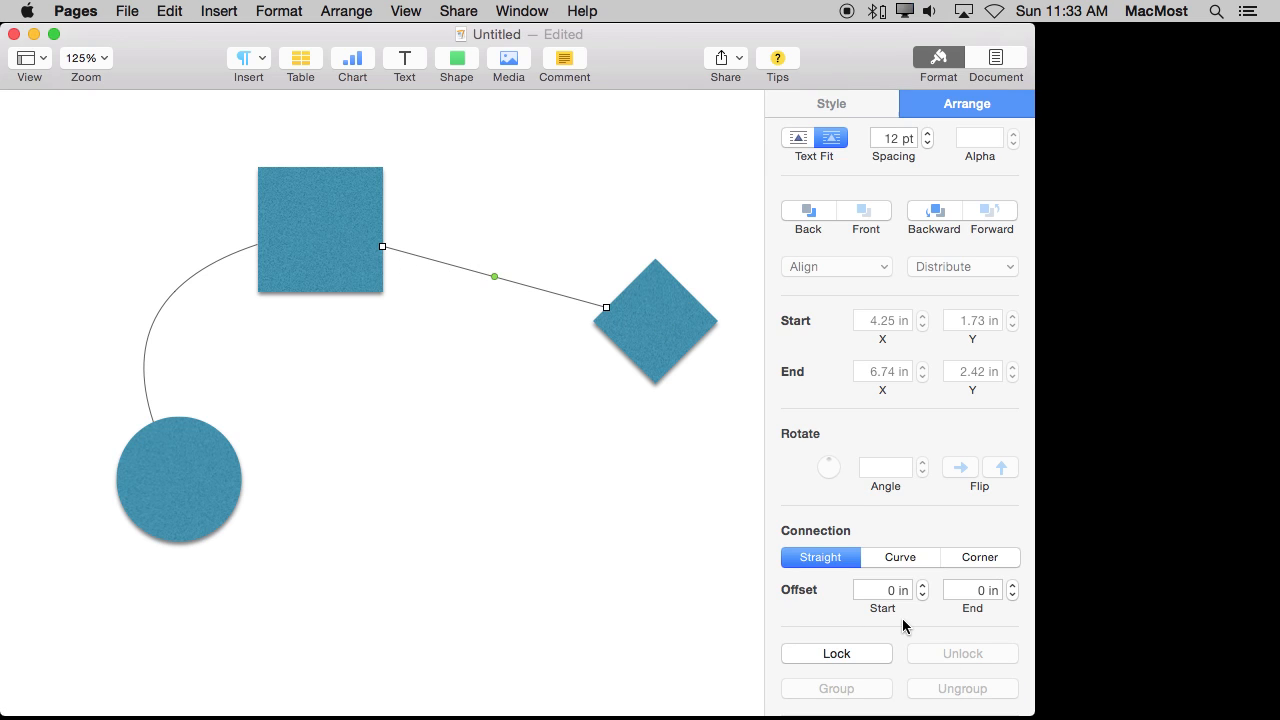
Step: Preview the Curve and Corner types on the square-diamond line again and return it to Straight
{"action": "left_click", "coordinate": [906, 557]}
{"action": "left_click", "coordinate": [966, 558]}
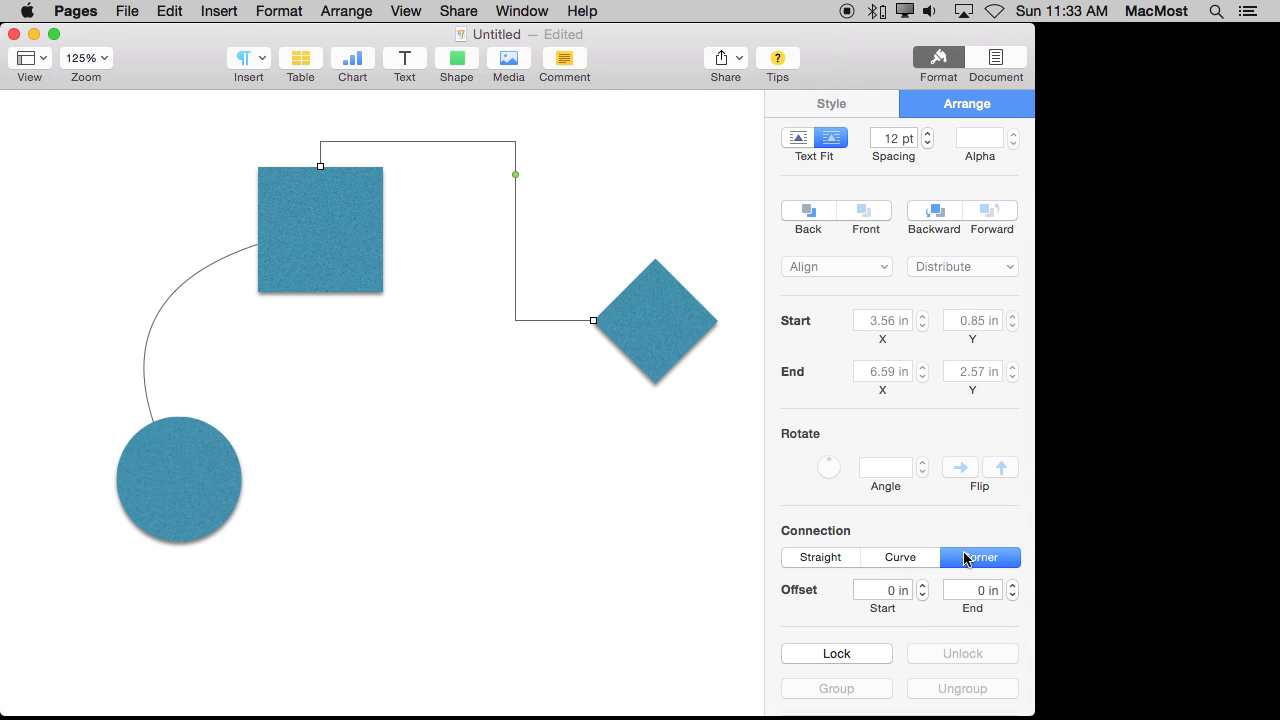
{"action": "left_click", "coordinate": [795, 557]}
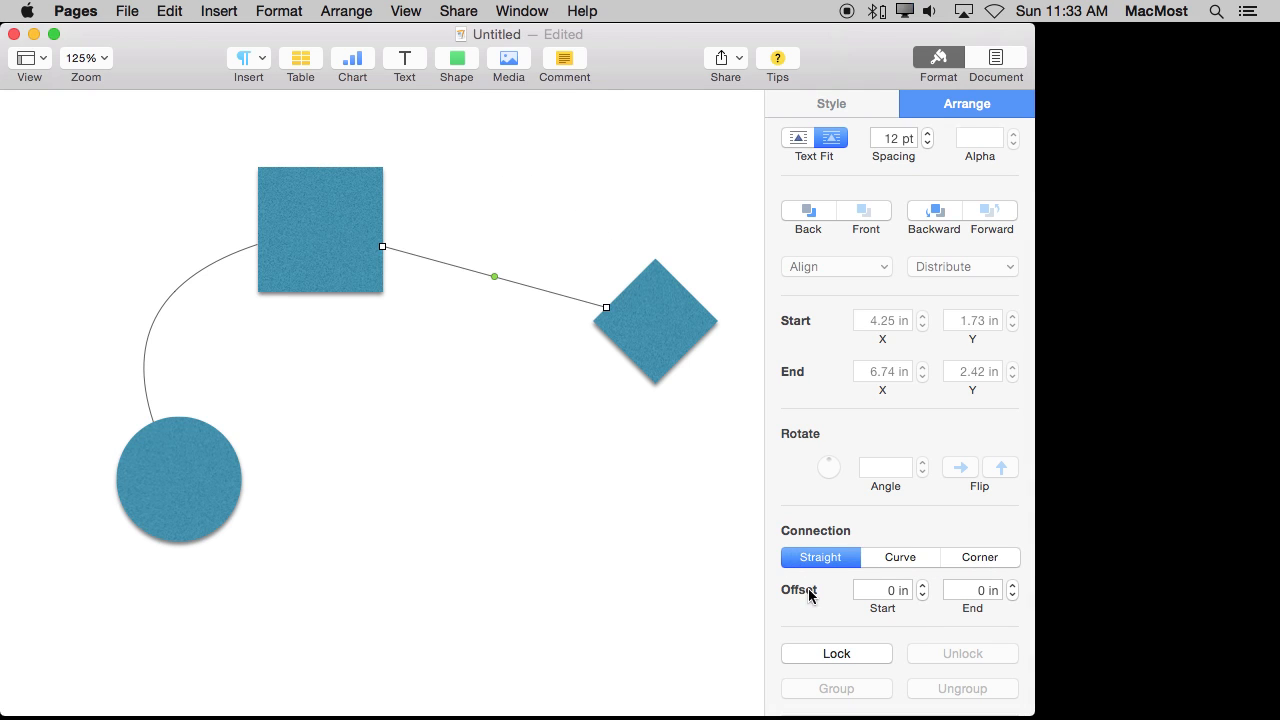
Step: Apply the rough red preset line style to the connection line between the square and the diamond
{"action": "left_click", "coordinate": [830, 103]}
{"action": "left_click", "coordinate": [827, 237]}
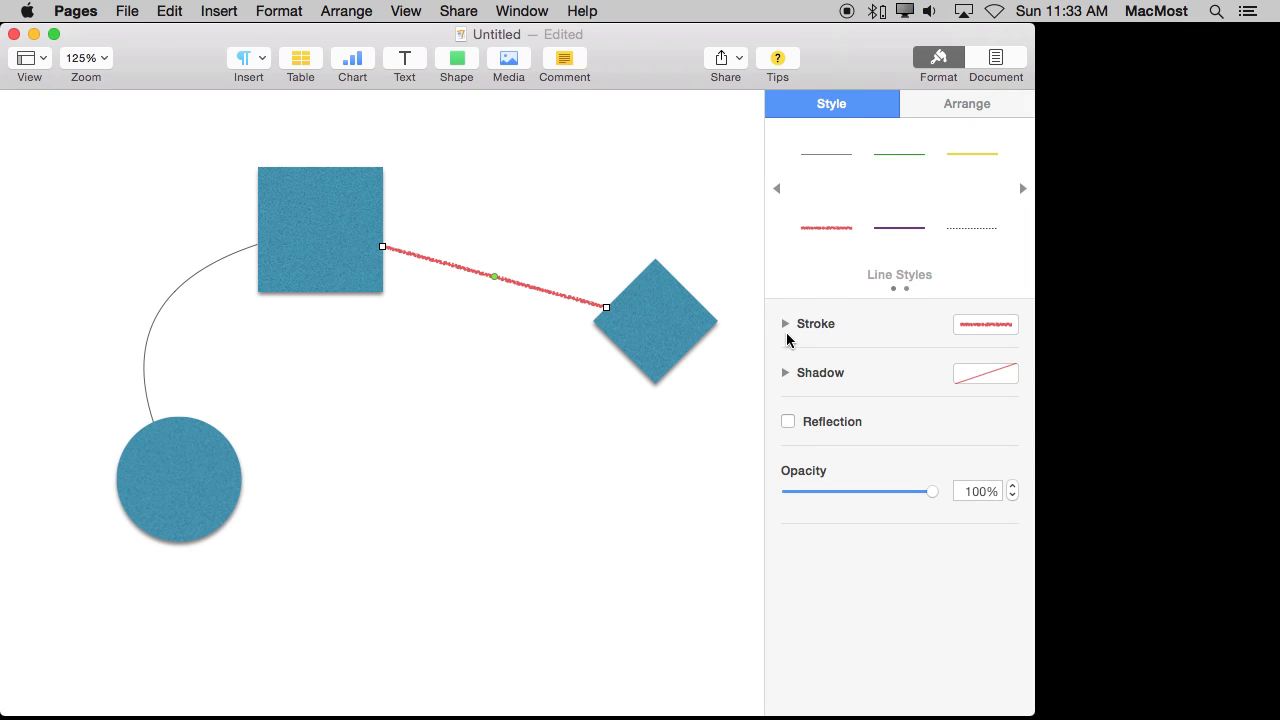
Step: Try a reflection and an opacity adjustment on the red connection line, leaving reflection off and opacity at 100%
{"action": "left_click", "coordinate": [788, 422]}
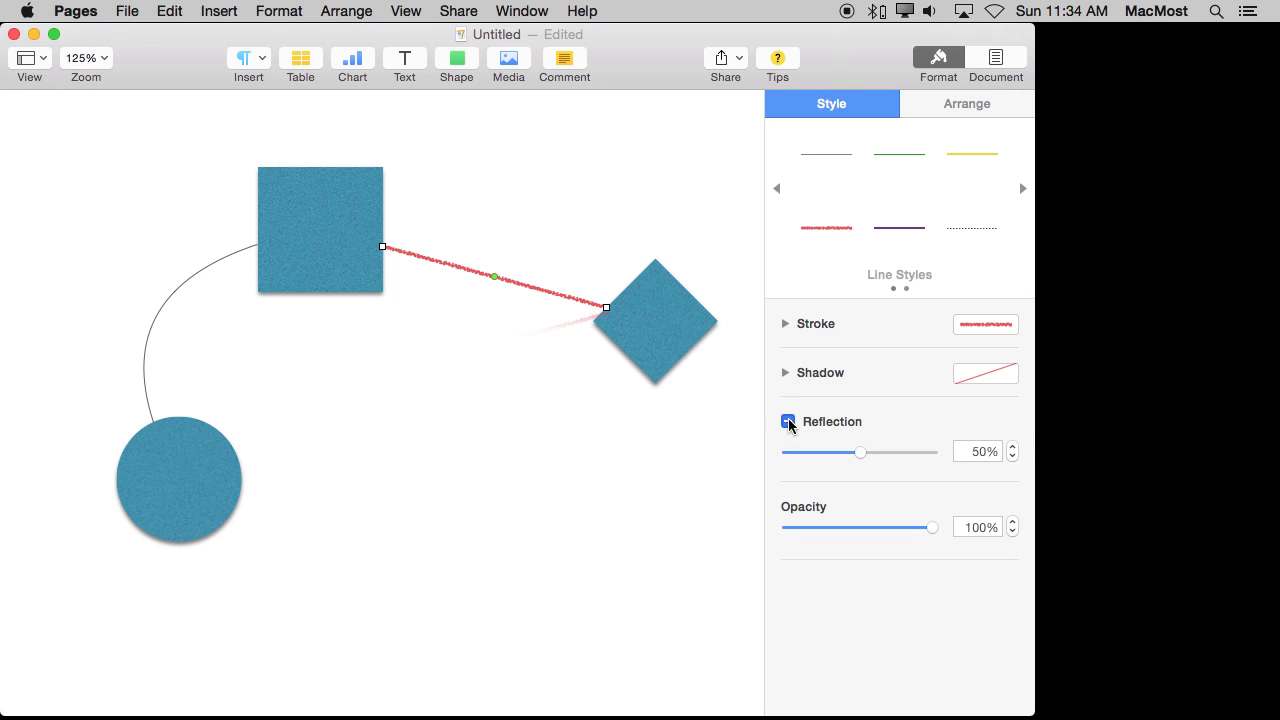
{"action": "left_click", "coordinate": [788, 422]}
{"action": "left_click_drag", "start_coordinate": [933, 494], "coordinate": [966, 509]}
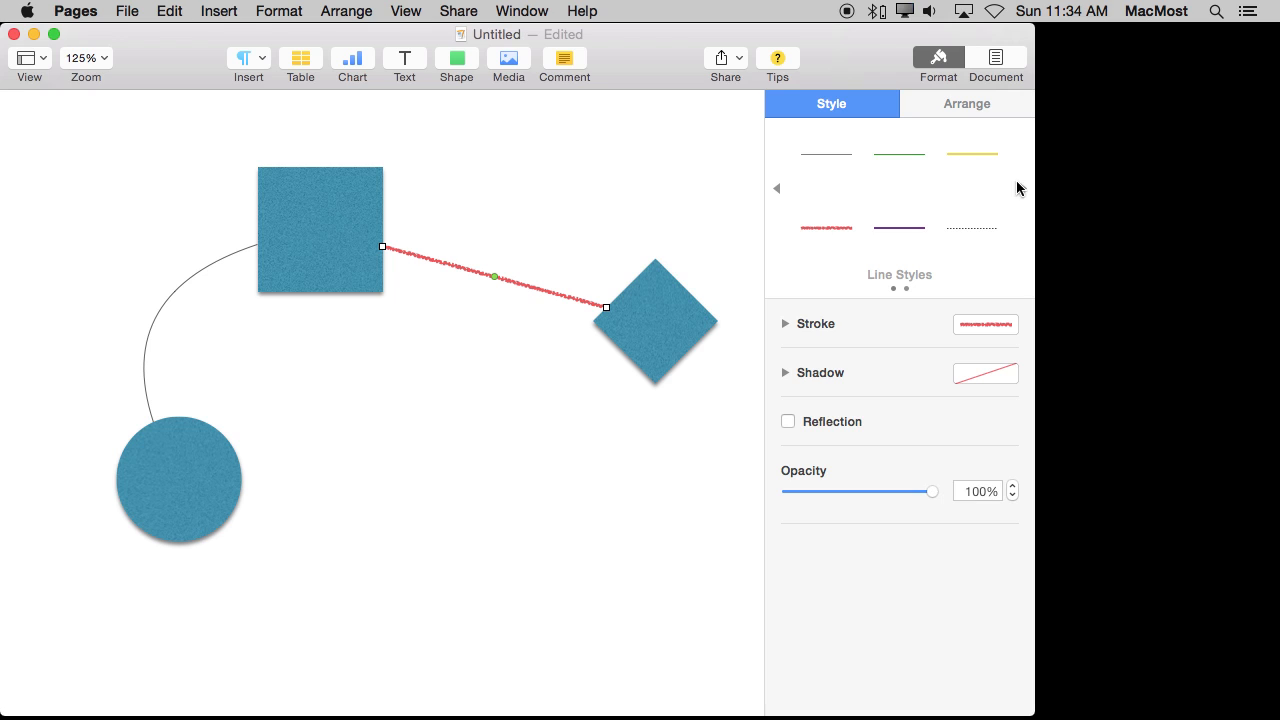
Step: Save the red connection line's look as a new custom line style in the first empty style slot
{"action": "left_click", "coordinate": [1020, 188]}
{"action": "left_click", "coordinate": [774, 189]}
{"action": "left_click", "coordinate": [1021, 190]}
{"action": "left_click", "coordinate": [822, 153]}
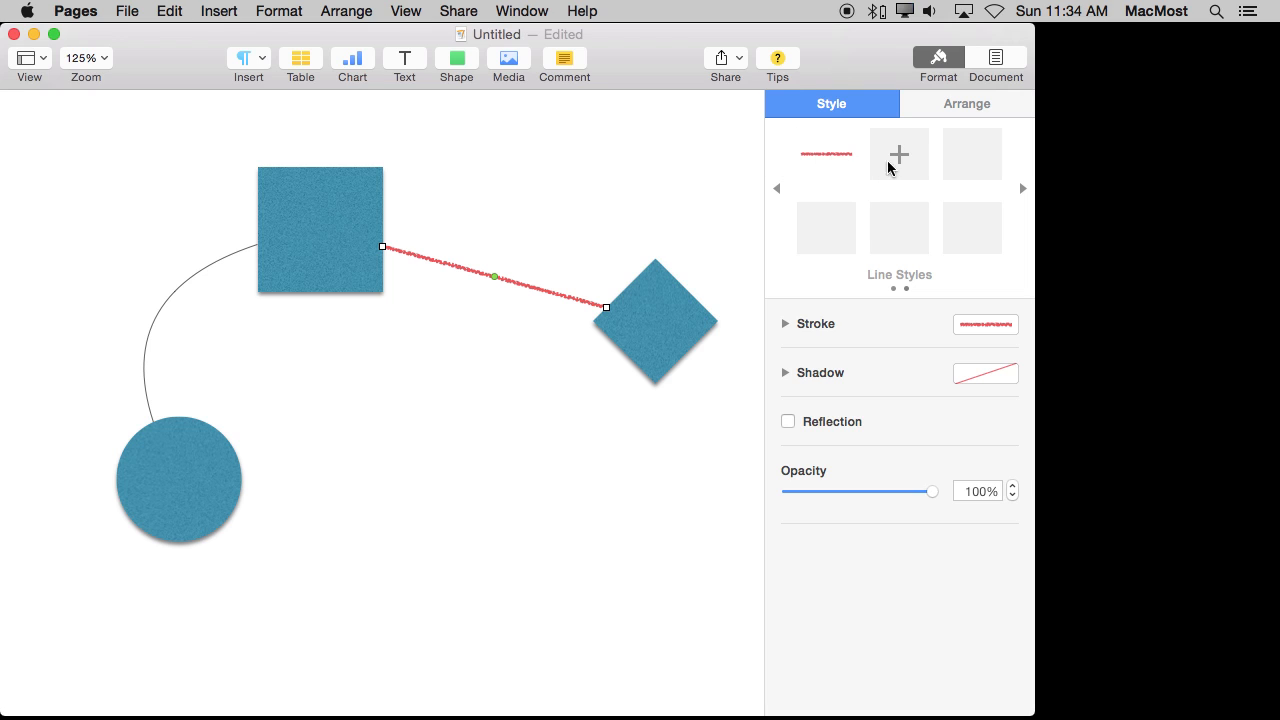
Step: Recolor the square-diamond line's stroke to dark yellow and save it as a second custom line style
{"action": "left_click", "coordinate": [783, 323]}
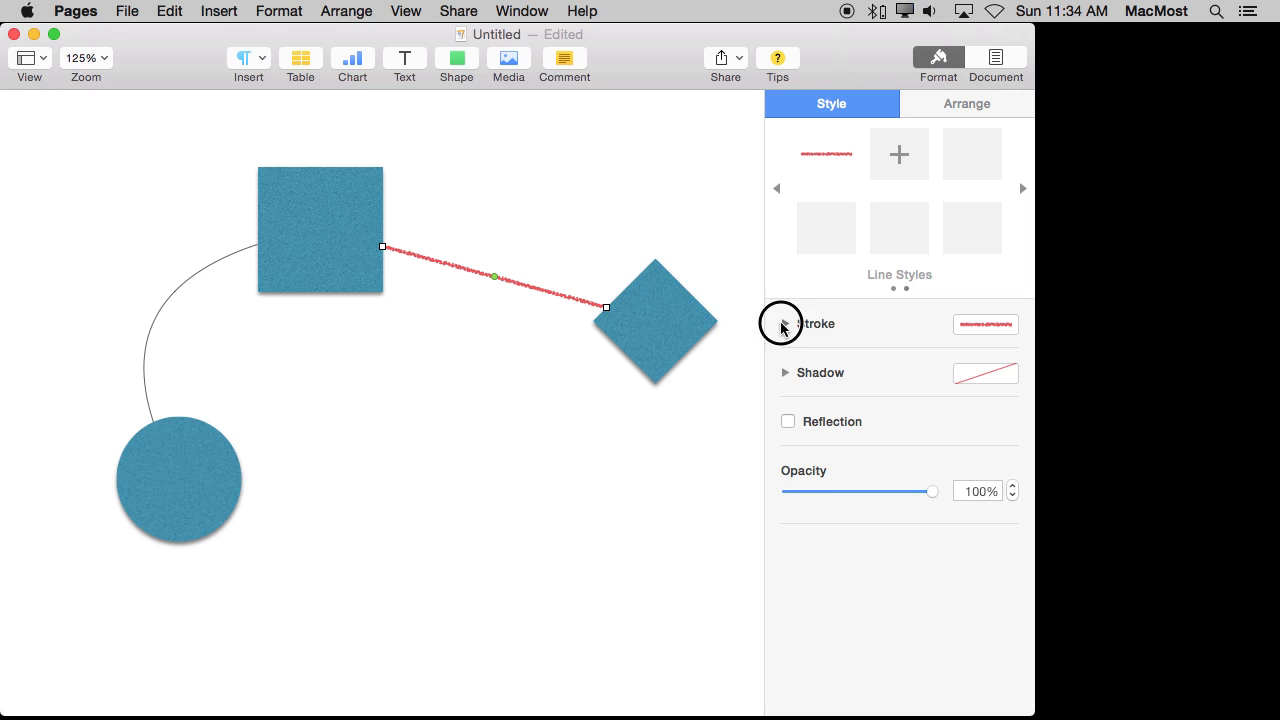
{"action": "left_click", "coordinate": [904, 386]}
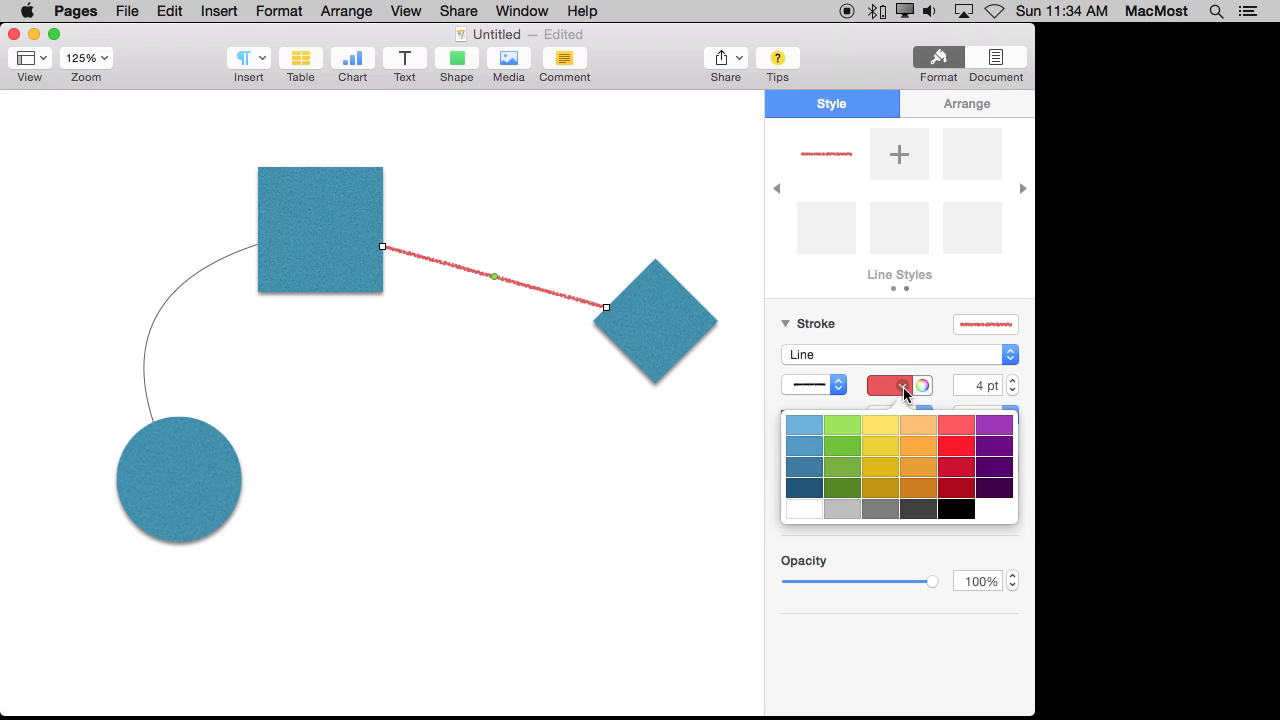
{"action": "left_click", "coordinate": [881, 477]}
{"action": "left_click", "coordinate": [876, 170]}
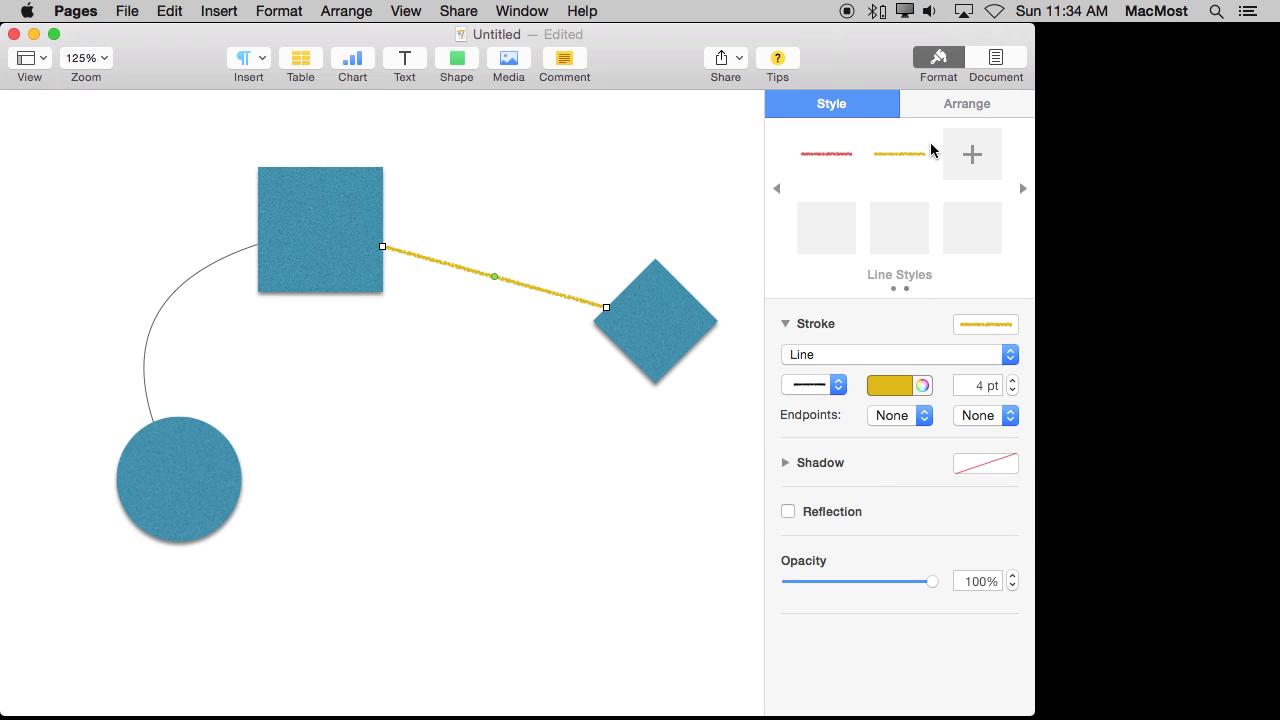
Step: Give the yellow line a filled arrowhead endpoint at the square and an open square endpoint at the diamond
{"action": "left_click", "coordinate": [893, 418]}
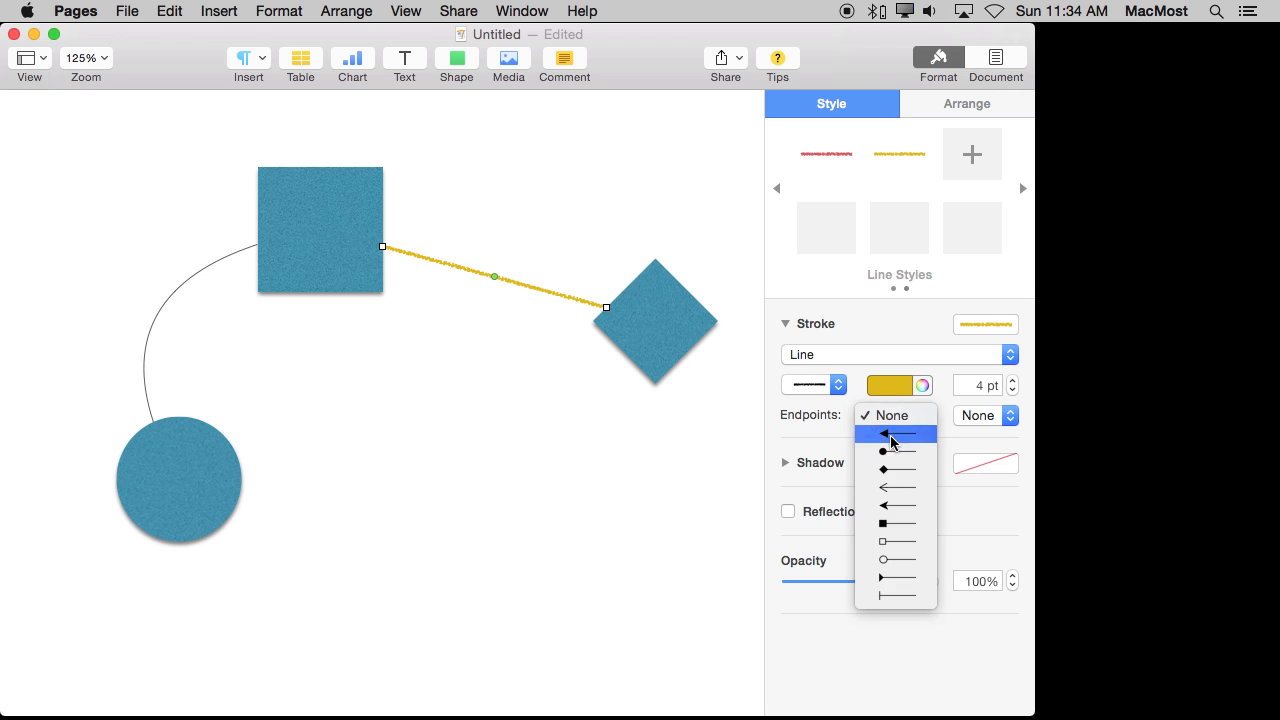
{"action": "left_click", "coordinate": [891, 437]}
{"action": "left_click", "coordinate": [993, 420]}
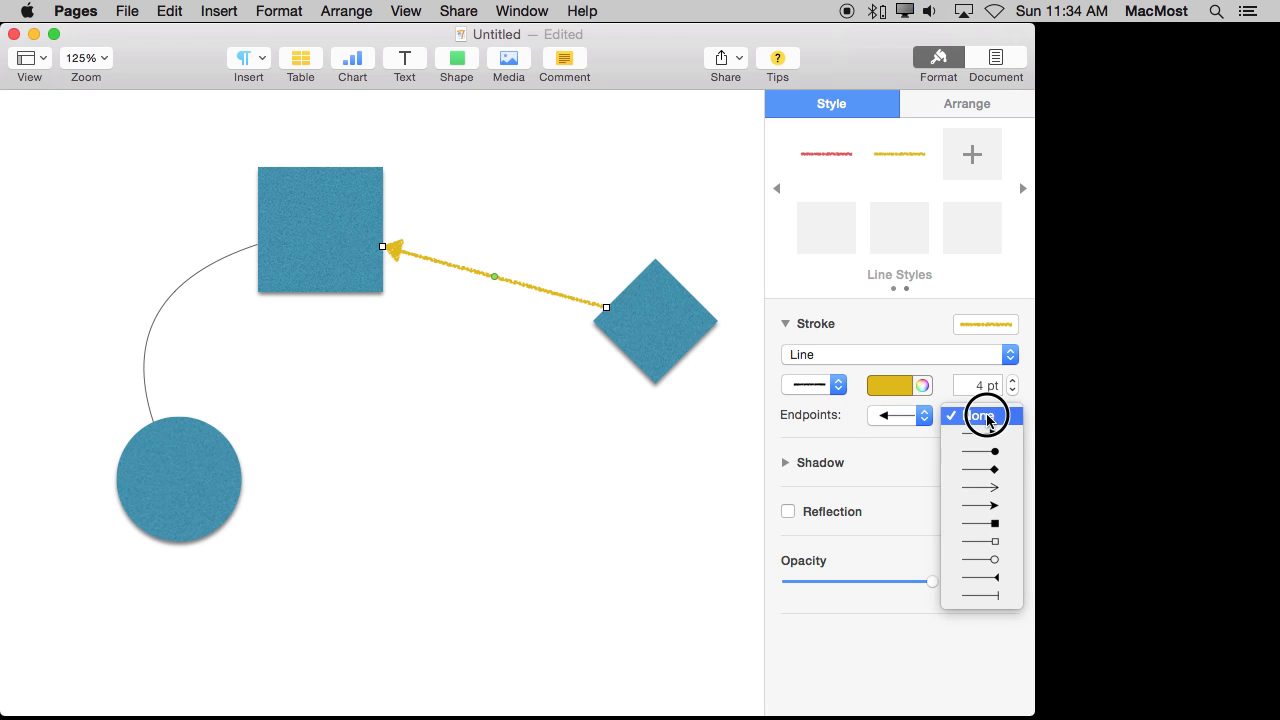
{"action": "left_click", "coordinate": [991, 541]}
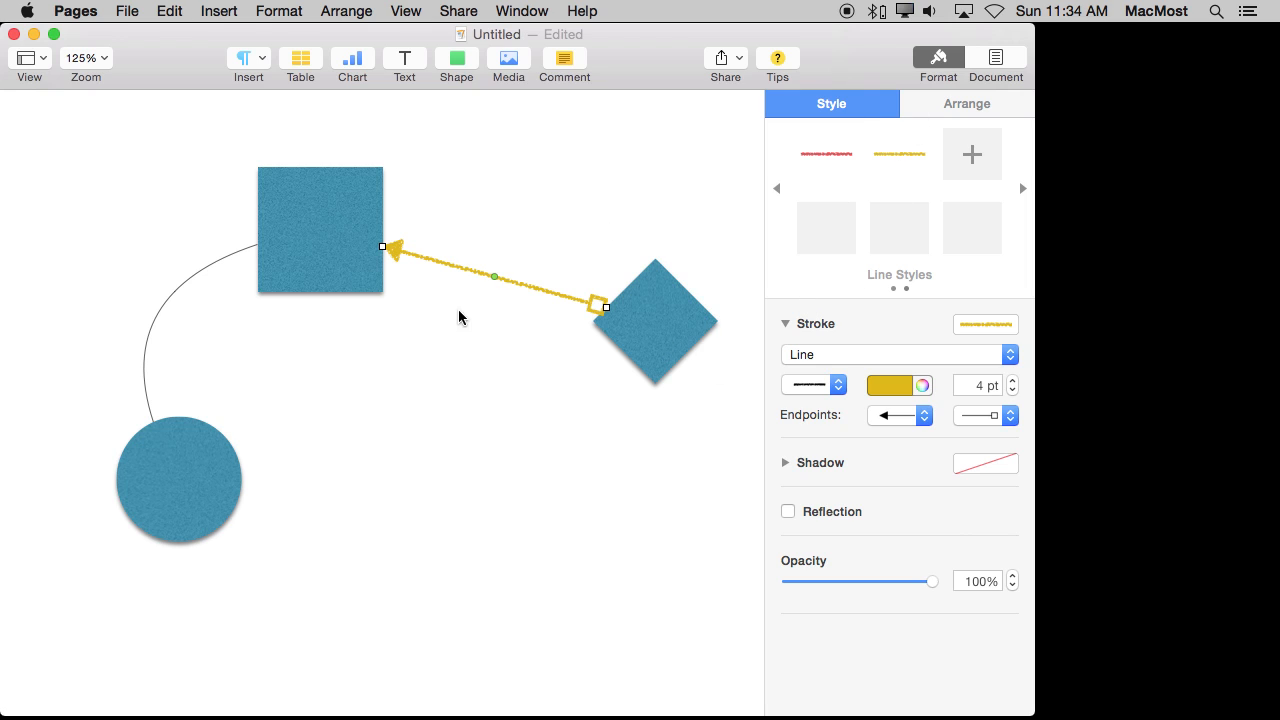
Step: Apply the saved yellow custom line style to the curved line between the square and the circle
{"action": "left_click", "coordinate": [194, 279]}
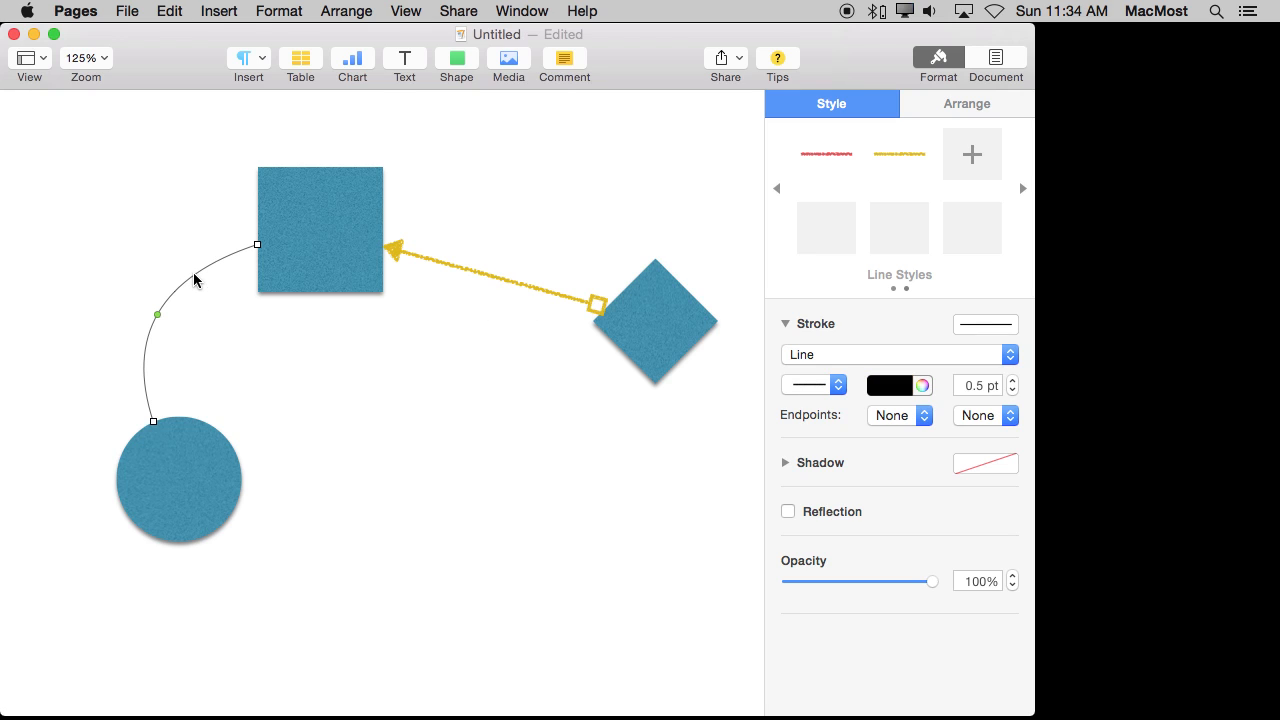
{"action": "left_click", "coordinate": [900, 154]}
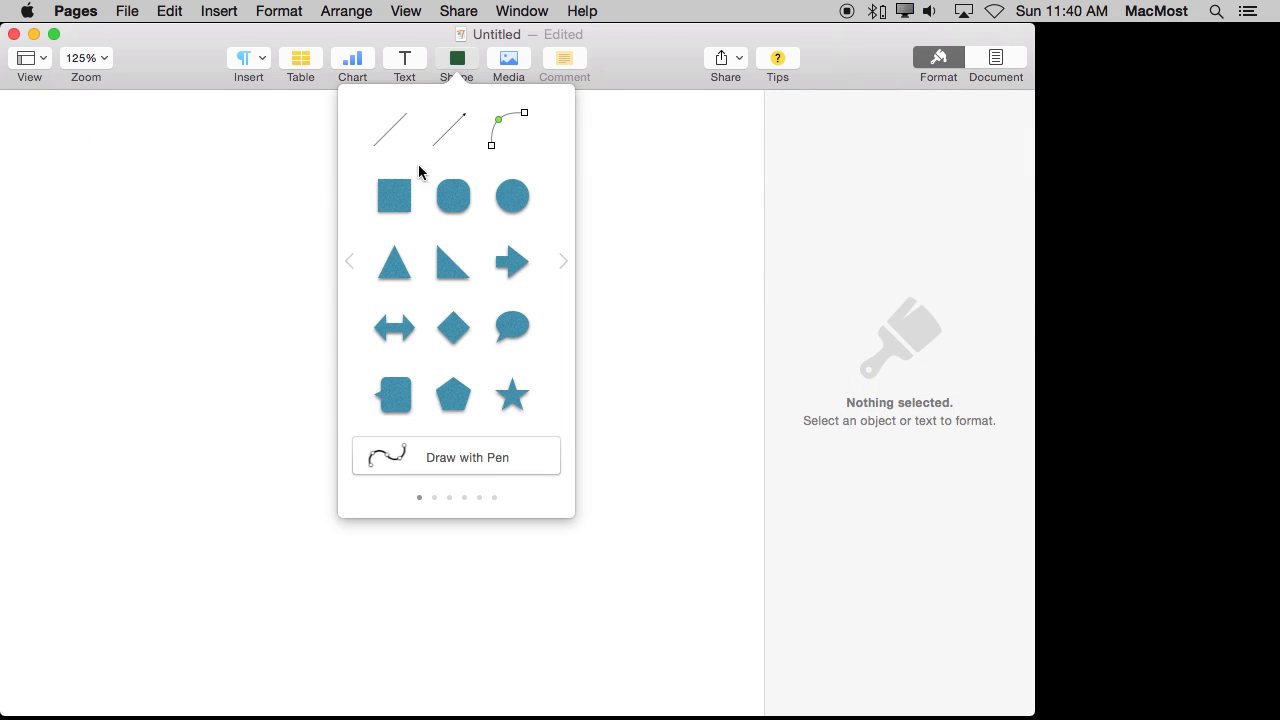
Step: Insert a square shape labeled "Text" and flatten it into a wide rectangle about 0.5 in high
{"action": "left_click", "coordinate": [391, 200]}
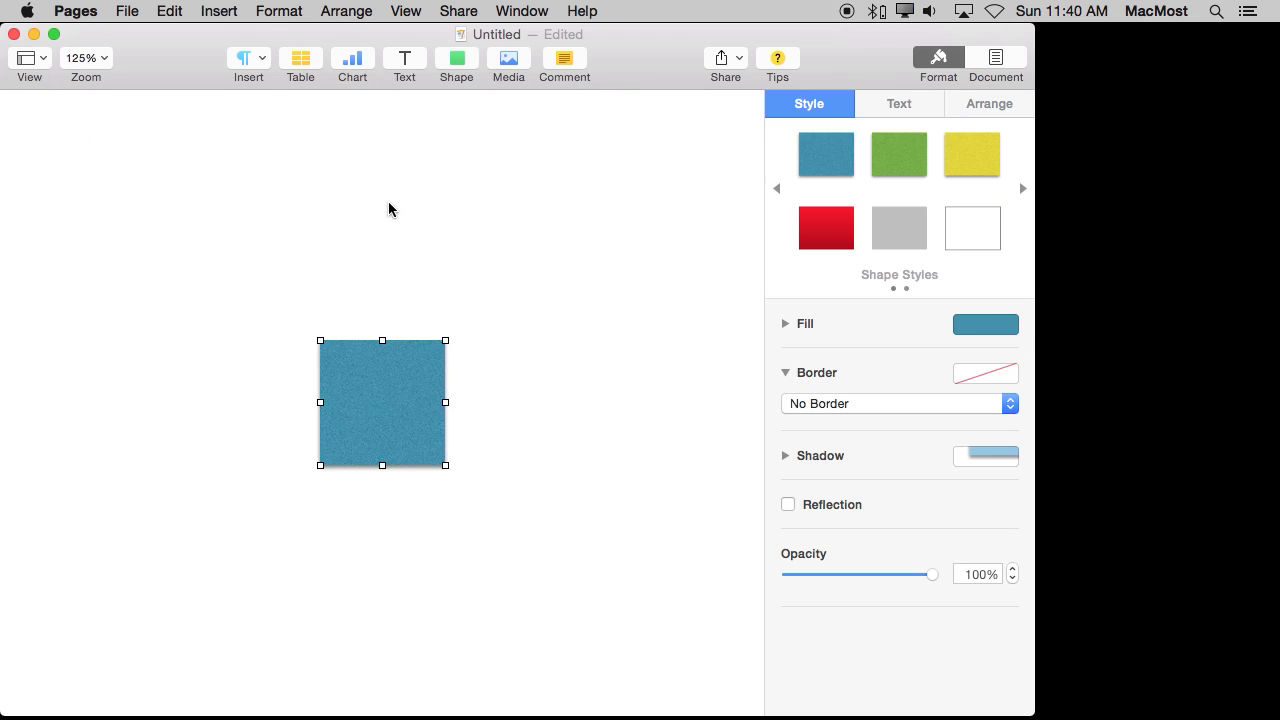
{"action": "double_click", "coordinate": [386, 410]}
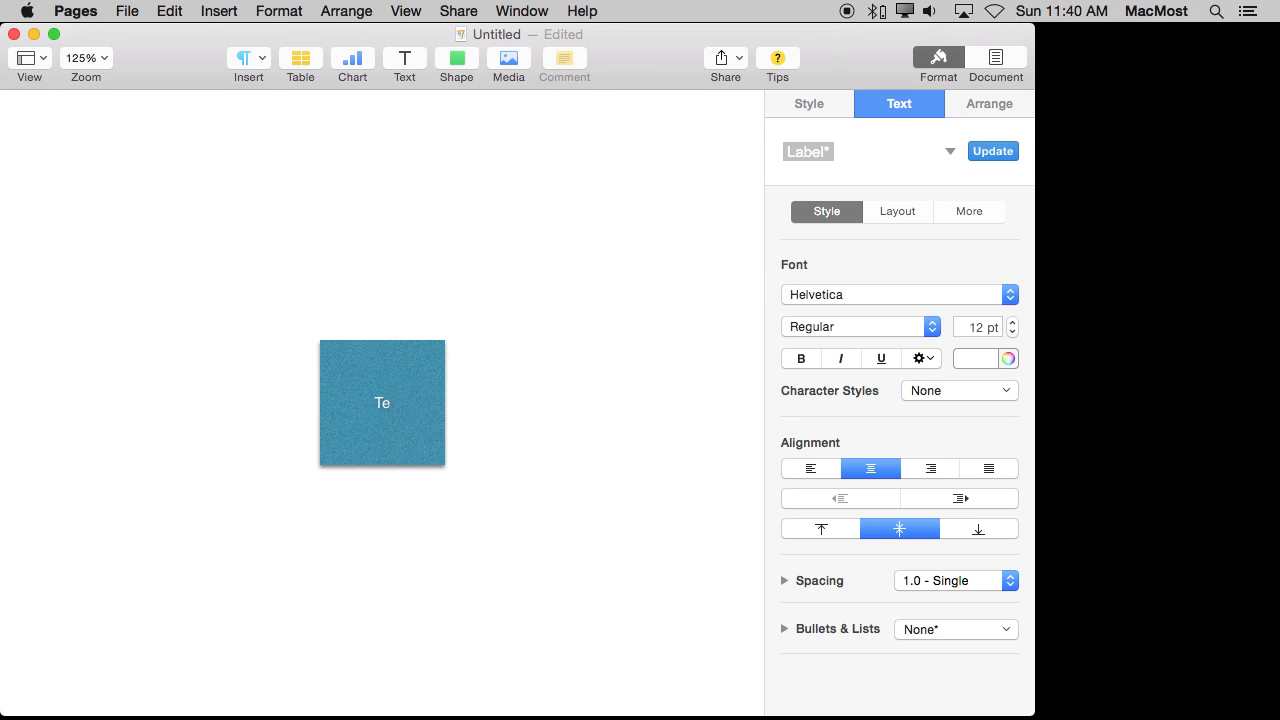
{"action": "left_click", "coordinate": [516, 415]}
{"action": "left_click", "coordinate": [410, 444]}
{"action": "left_click_drag", "start_coordinate": [384, 466], "coordinate": [383, 385]}
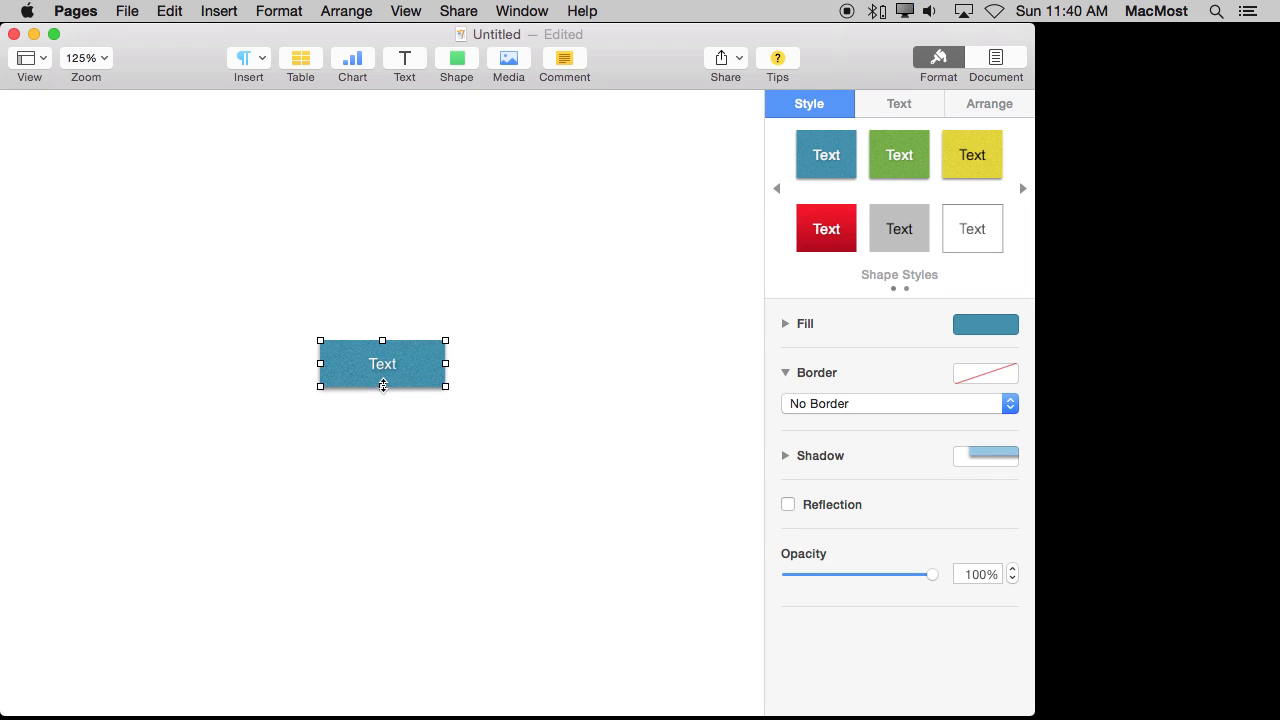
Step: Apply the plain gray shape style and lay out copies of the rectangle in three rows of one, three and four boxes
{"action": "left_click", "coordinate": [918, 235]}
{"action": "left_click_drag", "start_coordinate": [386, 368], "coordinate": [286, 231]}
{"action": "left_click_drag", "start_coordinate": [400, 237], "coordinate": [129, 300]}
{"action": "left_click", "coordinate": [242, 383]}
Step: Join the top box and the middle box of the second row with a straight connection line
{"action": "left_click", "coordinate": [409, 172]}
{"action": "left_click", "coordinate": [414, 224], "text": "shift"}
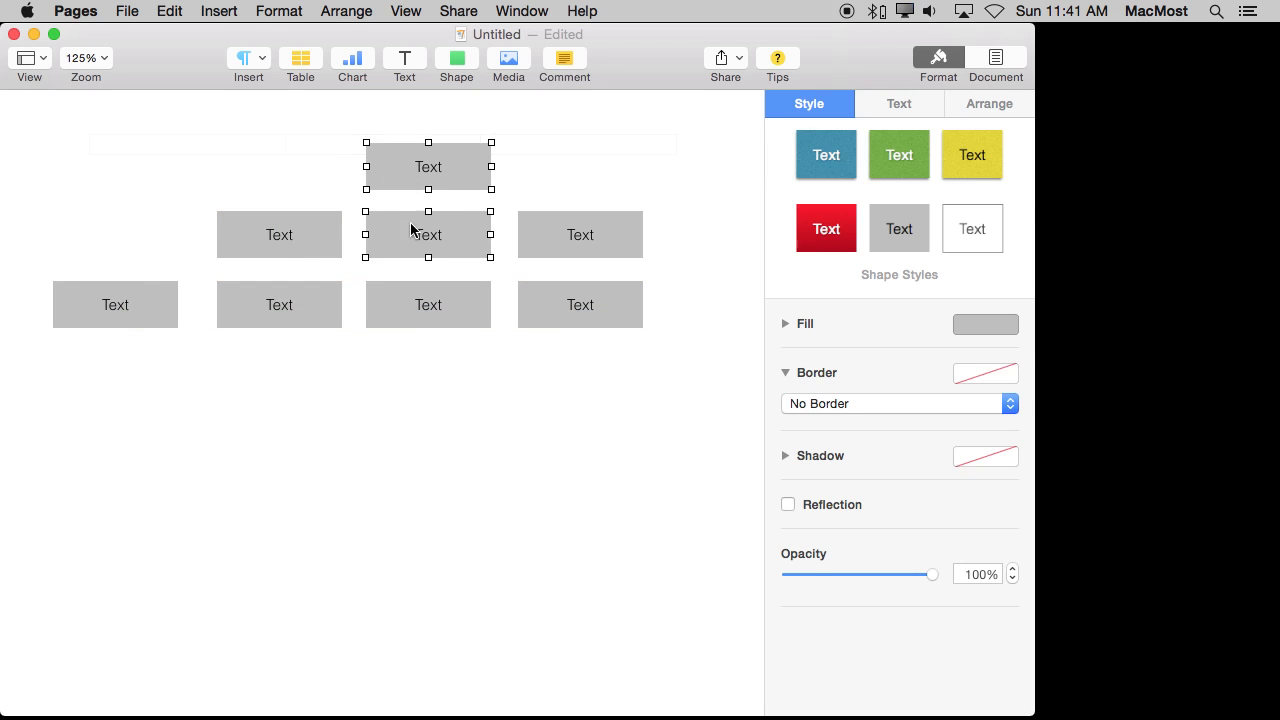
{"action": "left_click", "coordinate": [217, 11]}
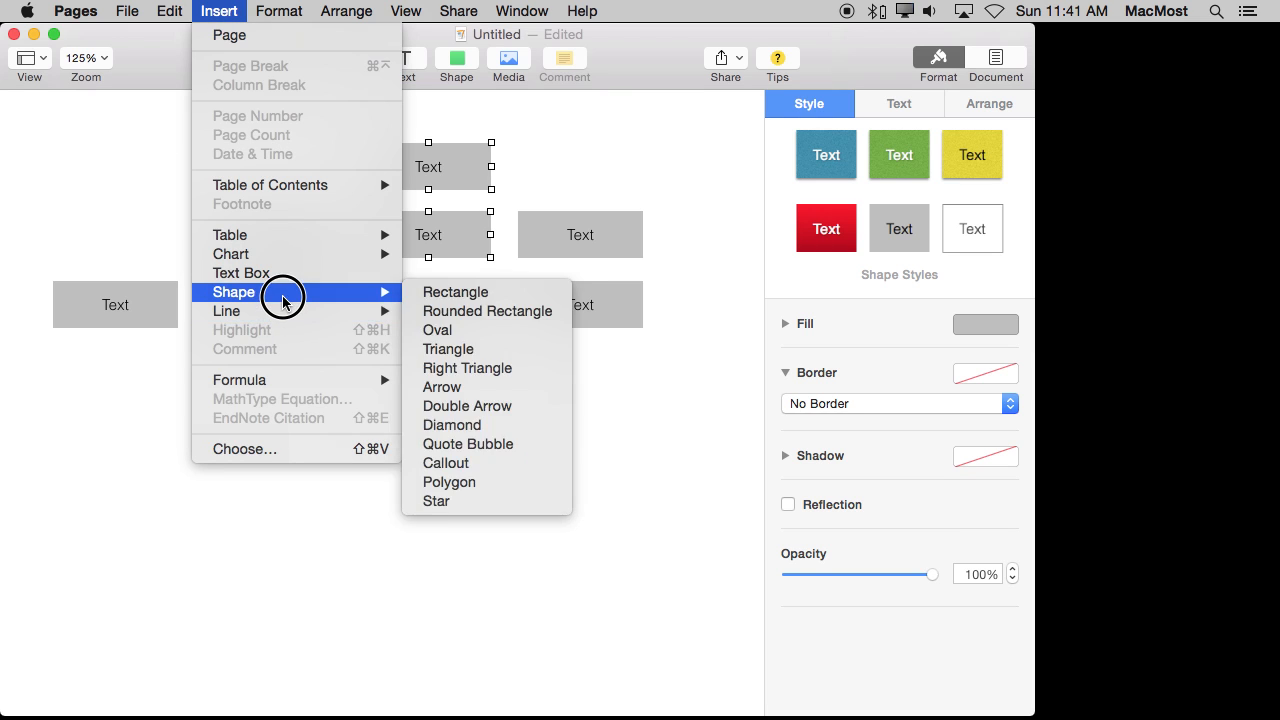
{"action": "mouse_move", "coordinate": [282, 311]}
{"action": "left_click", "coordinate": [466, 367]}
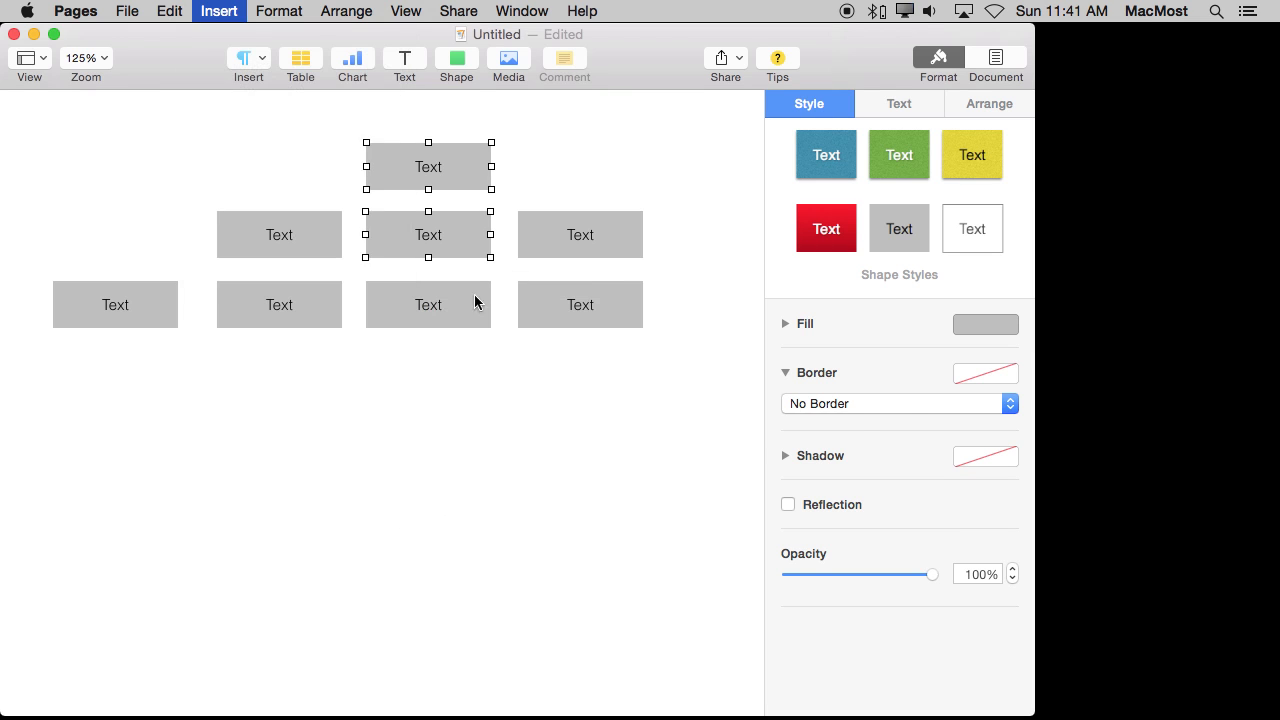
Step: Join the middle and right boxes of the second row with a straight connection line
{"action": "left_click", "coordinate": [455, 250]}
{"action": "left_click", "coordinate": [578, 245], "text": "shift"}
{"action": "left_click", "coordinate": [218, 12]}
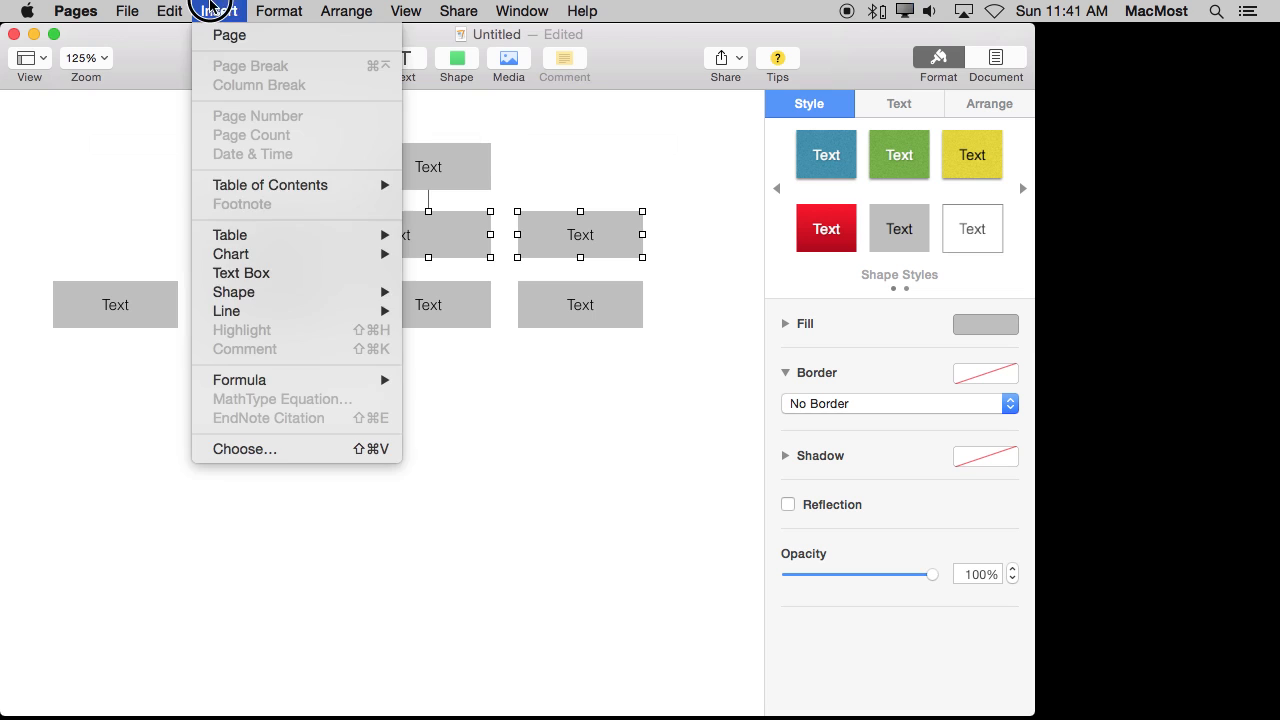
{"action": "mouse_move", "coordinate": [270, 315]}
{"action": "left_click", "coordinate": [460, 367]}
Step: Join the left and middle boxes of the second row with a straight connection line
{"action": "left_click", "coordinate": [294, 240]}
{"action": "left_click", "coordinate": [391, 236], "text": "shift"}
{"action": "left_click", "coordinate": [218, 11]}
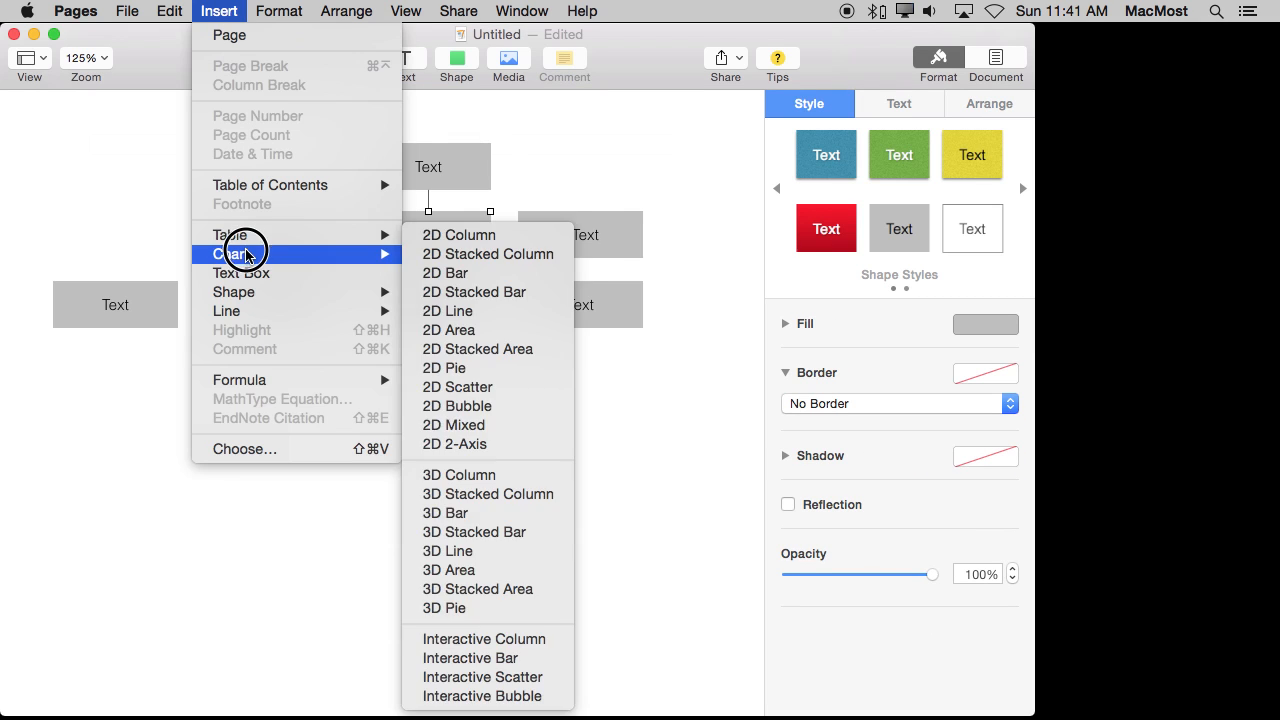
{"action": "mouse_move", "coordinate": [245, 311]}
{"action": "left_click", "coordinate": [437, 352]}
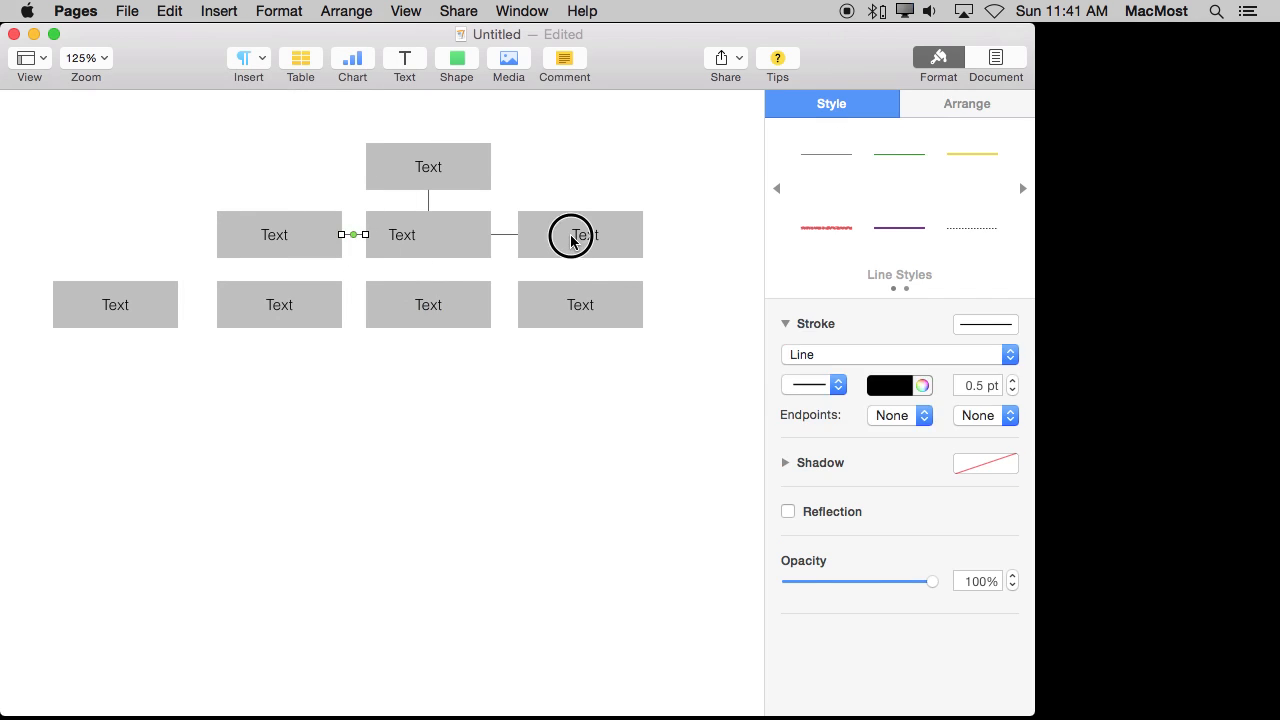
Step: Join the right box of the second row to the box directly below it with a straight connection line
{"action": "left_click", "coordinate": [571, 234]}
{"action": "left_click", "coordinate": [571, 291], "text": "shift"}
{"action": "left_click", "coordinate": [218, 10]}
{"action": "mouse_move", "coordinate": [255, 311]}
{"action": "left_click", "coordinate": [497, 370]}
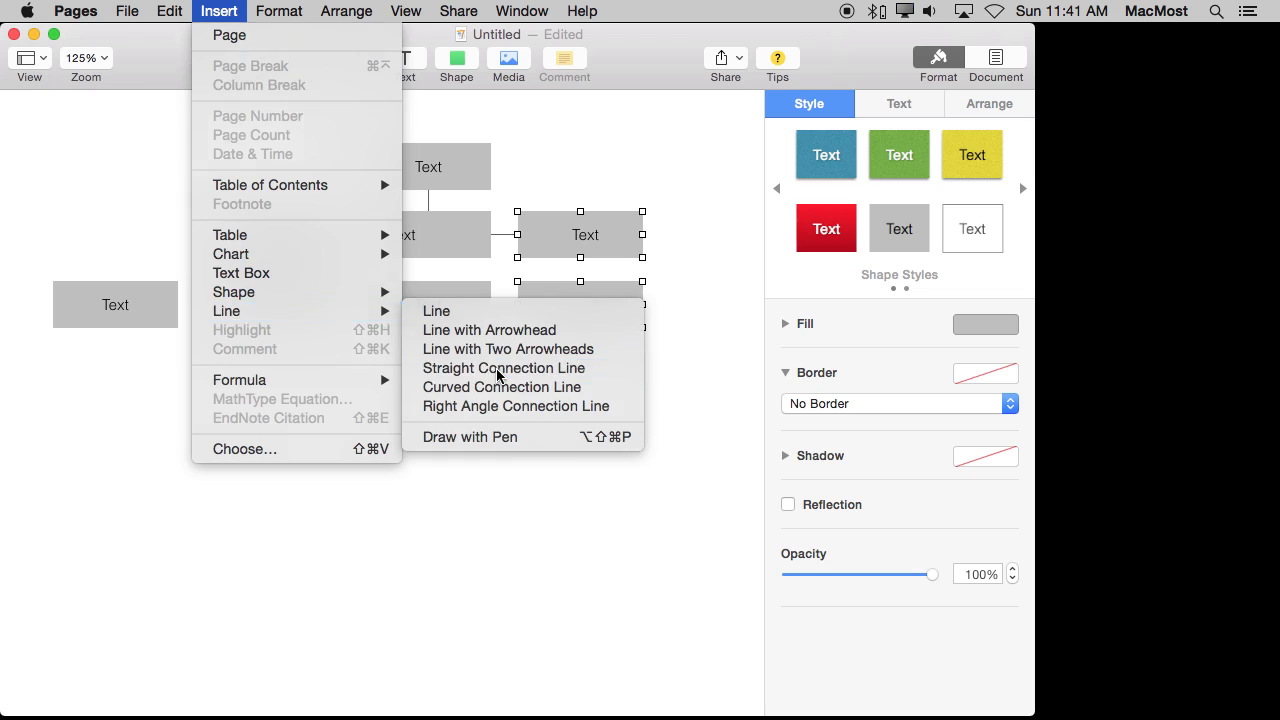
Step: Join the middle box of the second row to the box directly below it with a straight connection line
{"action": "left_click", "coordinate": [461, 248]}
{"action": "left_click", "coordinate": [454, 284], "text": "shift"}
{"action": "left_click", "coordinate": [218, 10]}
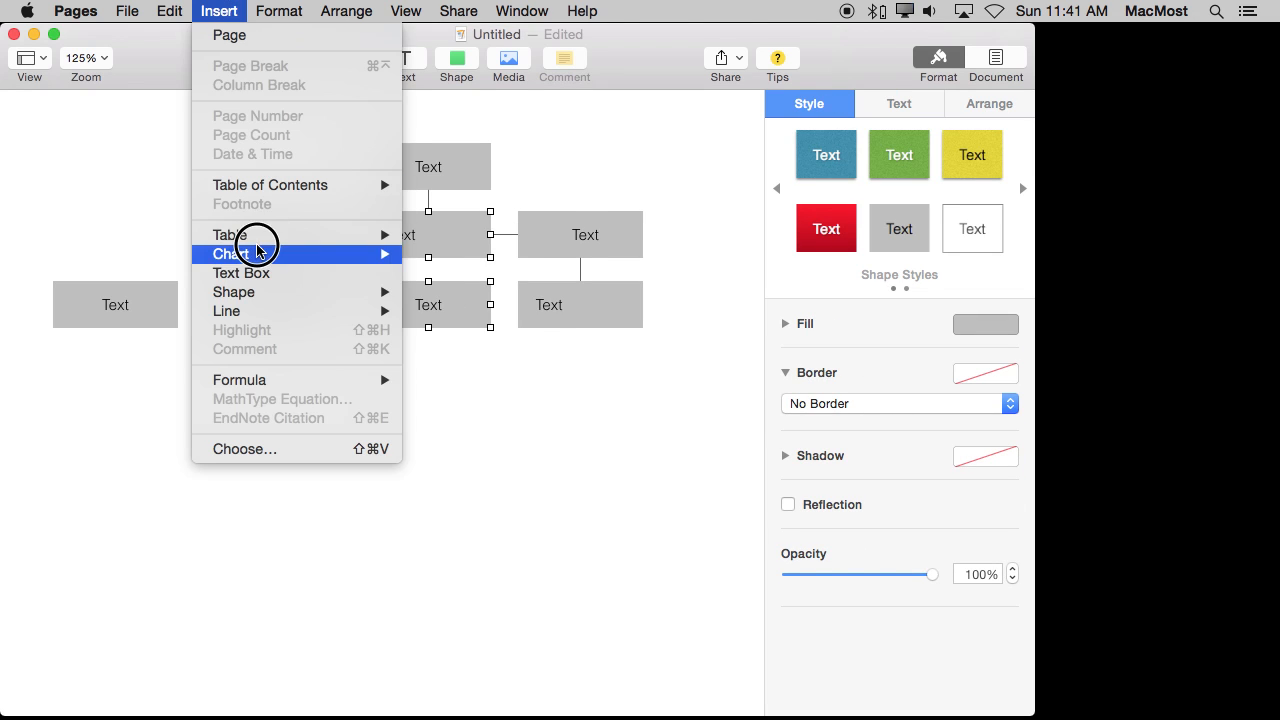
{"action": "mouse_move", "coordinate": [243, 293]}
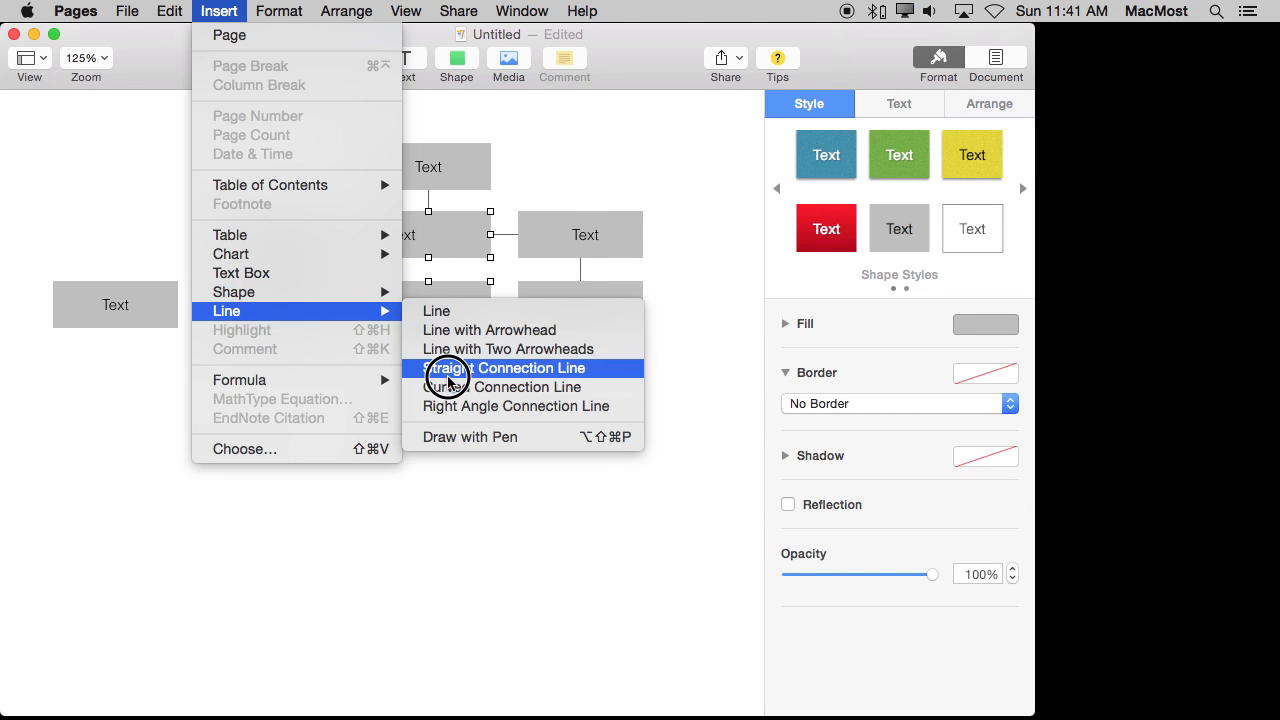
{"action": "left_click", "coordinate": [443, 367]}
Step: Join the left box of the second row to the box directly below it with a straight connection line
{"action": "left_click", "coordinate": [305, 250]}
{"action": "left_click", "coordinate": [293, 292], "text": "shift"}
{"action": "left_click", "coordinate": [218, 10]}
{"action": "mouse_move", "coordinate": [251, 310]}
{"action": "left_click", "coordinate": [492, 382]}
Step: Join the outermost left box of the bottom row to its neighbor with a straight connection line
{"action": "left_click", "coordinate": [133, 296]}
{"action": "left_click", "coordinate": [274, 305], "text": "shift"}
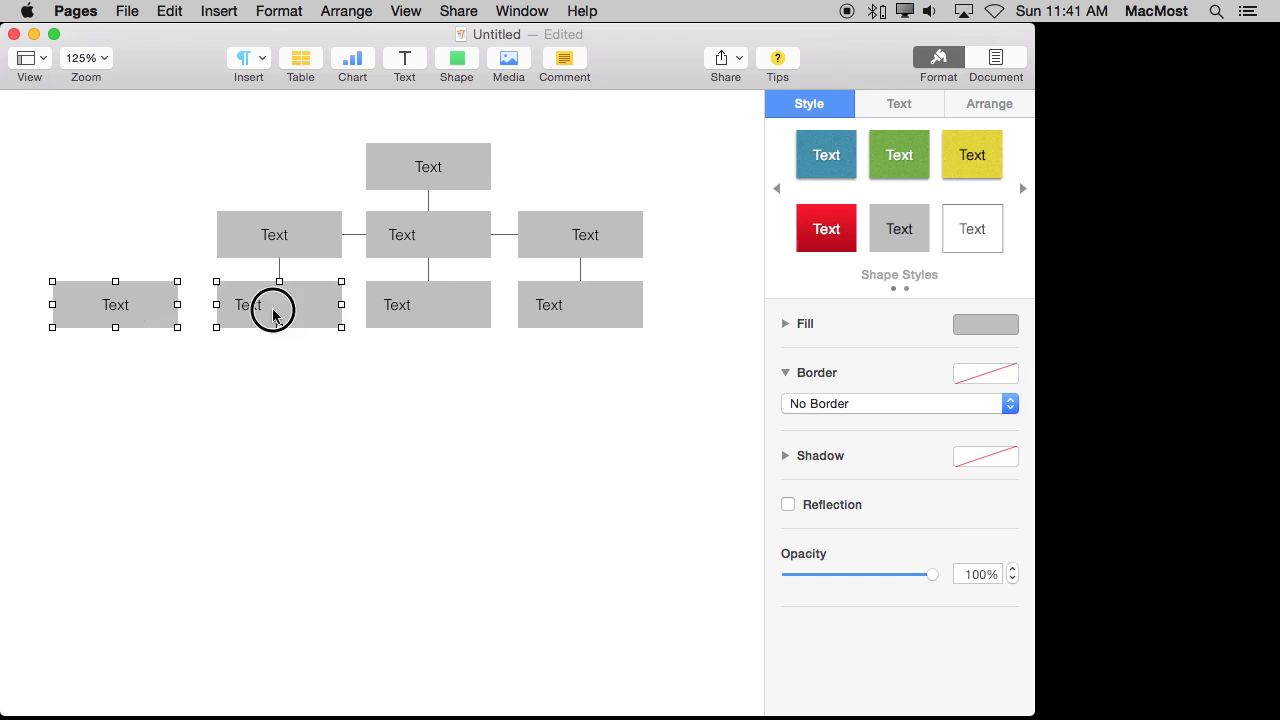
{"action": "left_click", "coordinate": [220, 10]}
{"action": "mouse_move", "coordinate": [274, 312]}
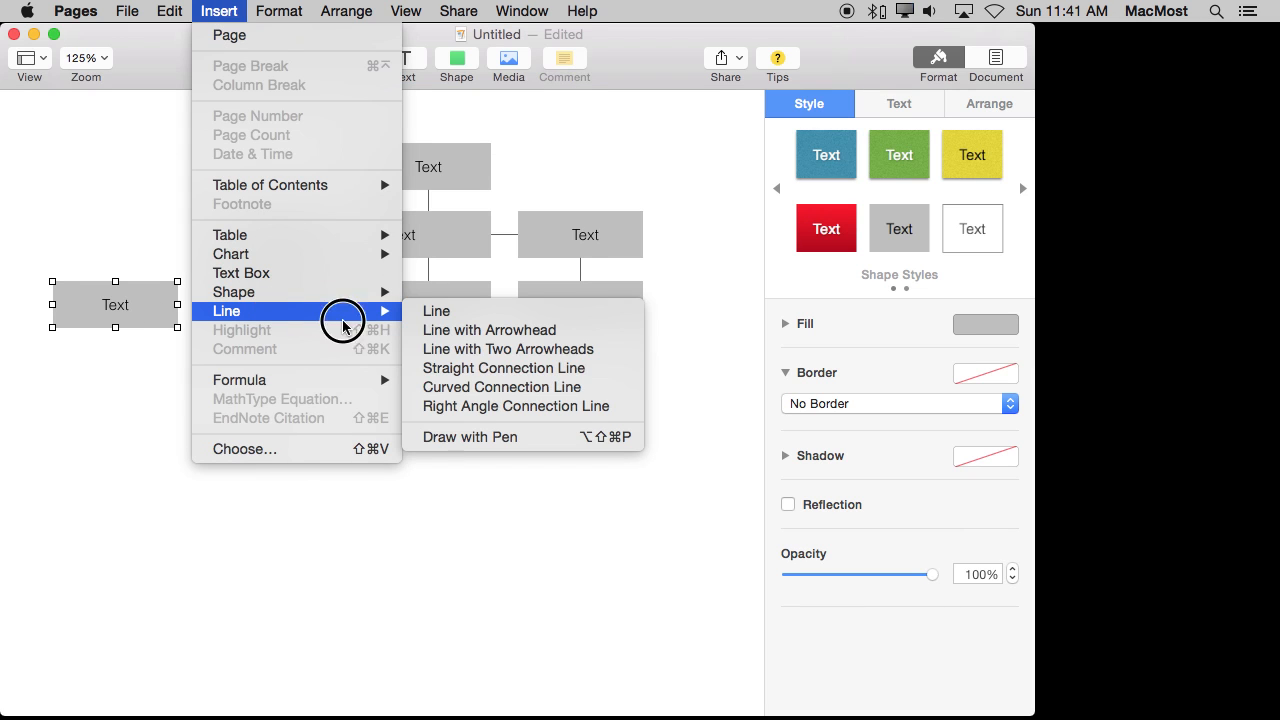
{"action": "left_click", "coordinate": [432, 368]}
{"action": "left_click", "coordinate": [374, 411]}
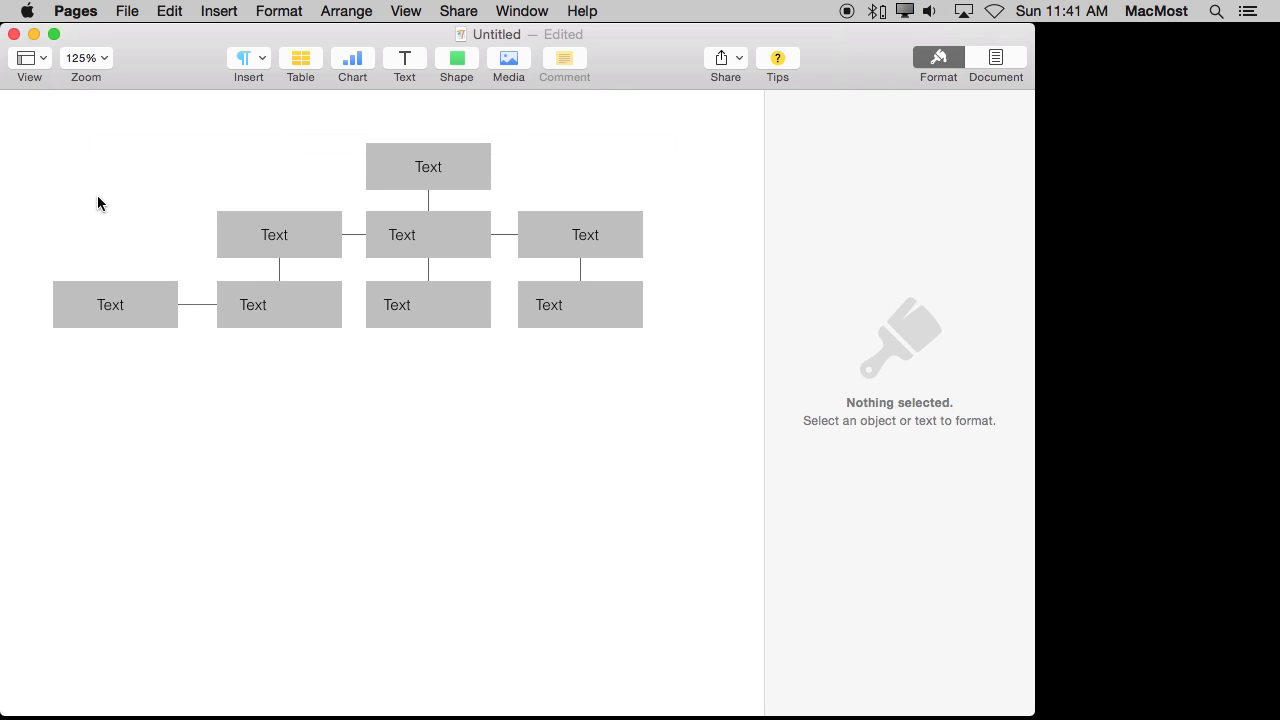
Step: Move the three leftmost boxes together below the rest of the chart and change their long connection line to the Corner type
{"action": "left_click_drag", "start_coordinate": [298, 377], "coordinate": [298, 378]}
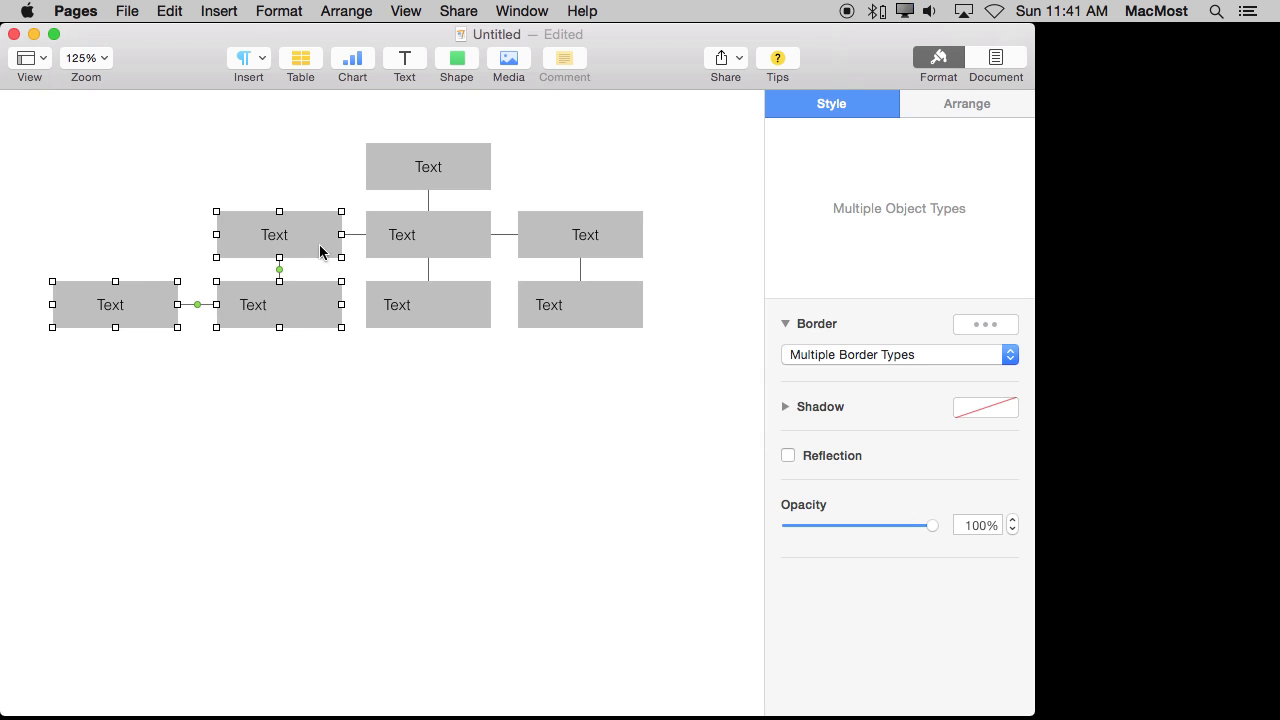
{"action": "left_click_drag", "start_coordinate": [300, 238], "coordinate": [273, 453]}
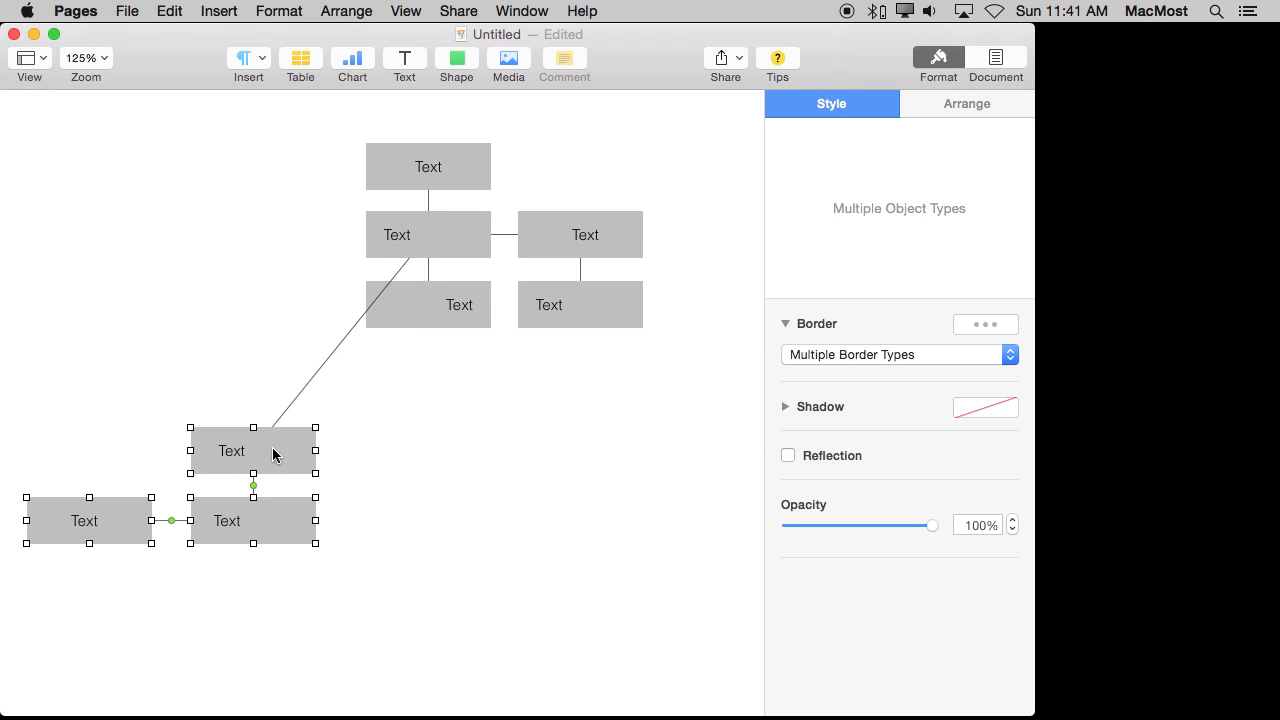
{"action": "left_click", "coordinate": [301, 394]}
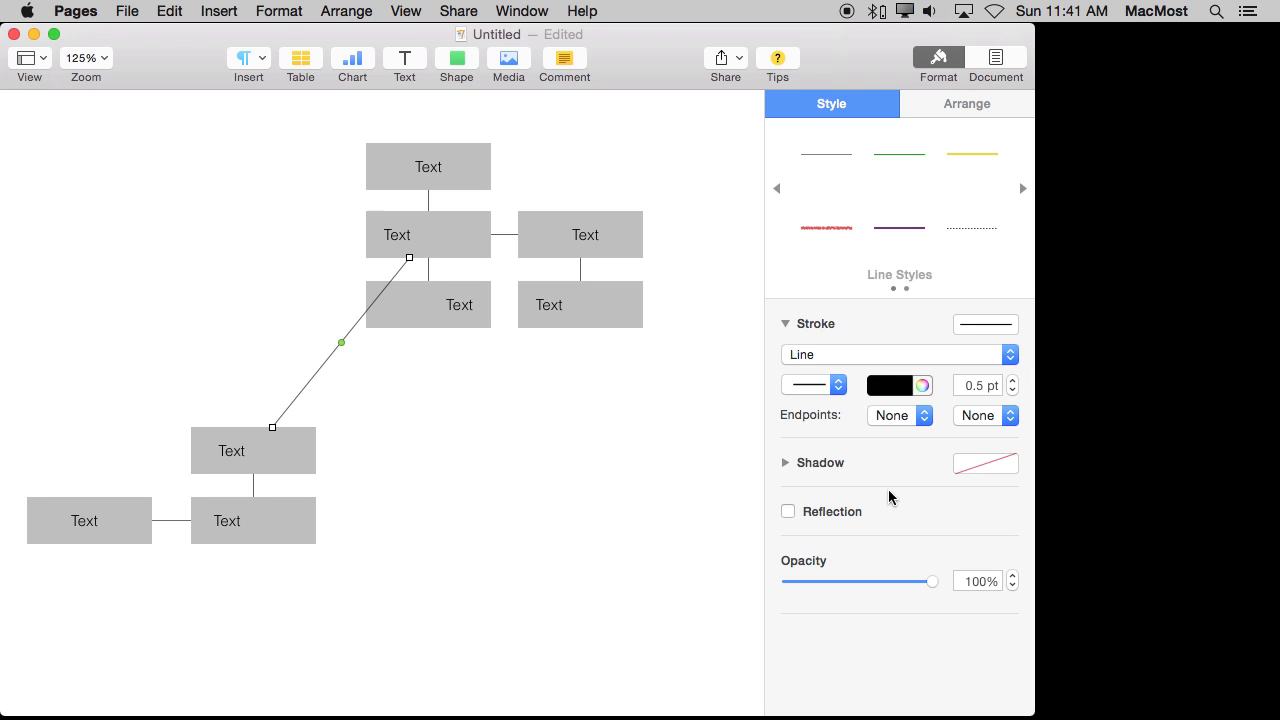
{"action": "left_click", "coordinate": [925, 95]}
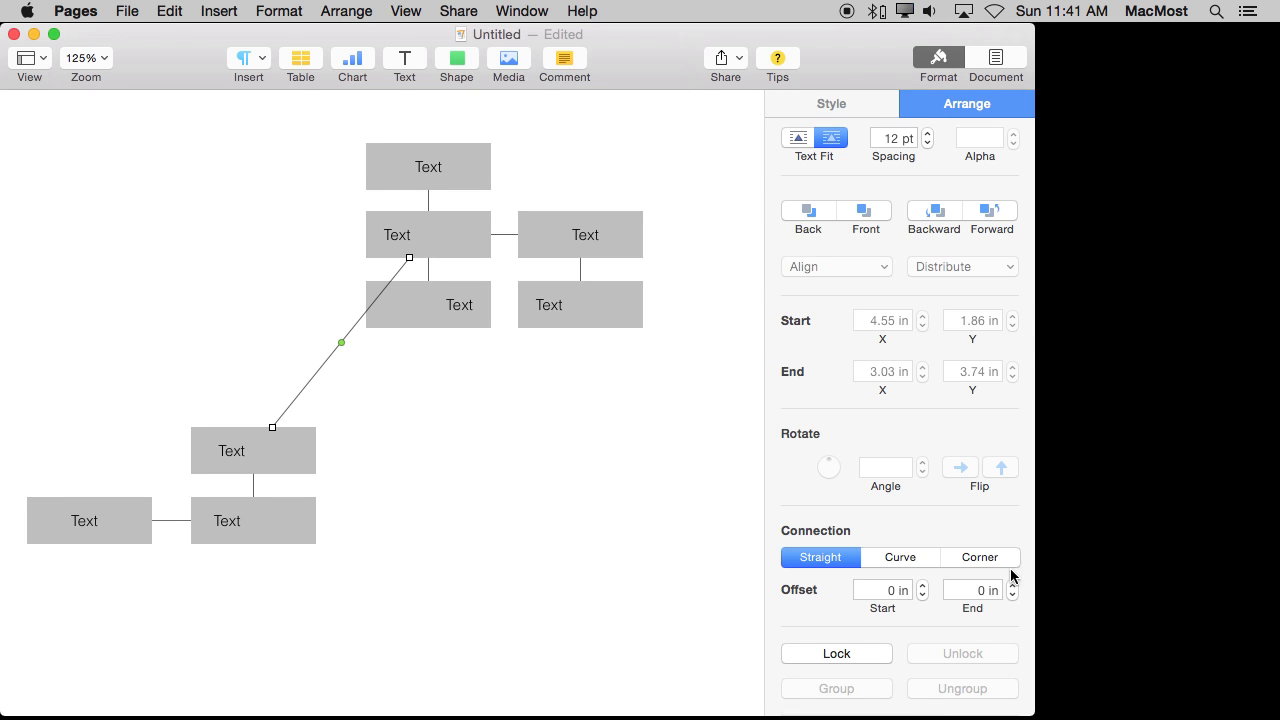
{"action": "left_click", "coordinate": [980, 558]}
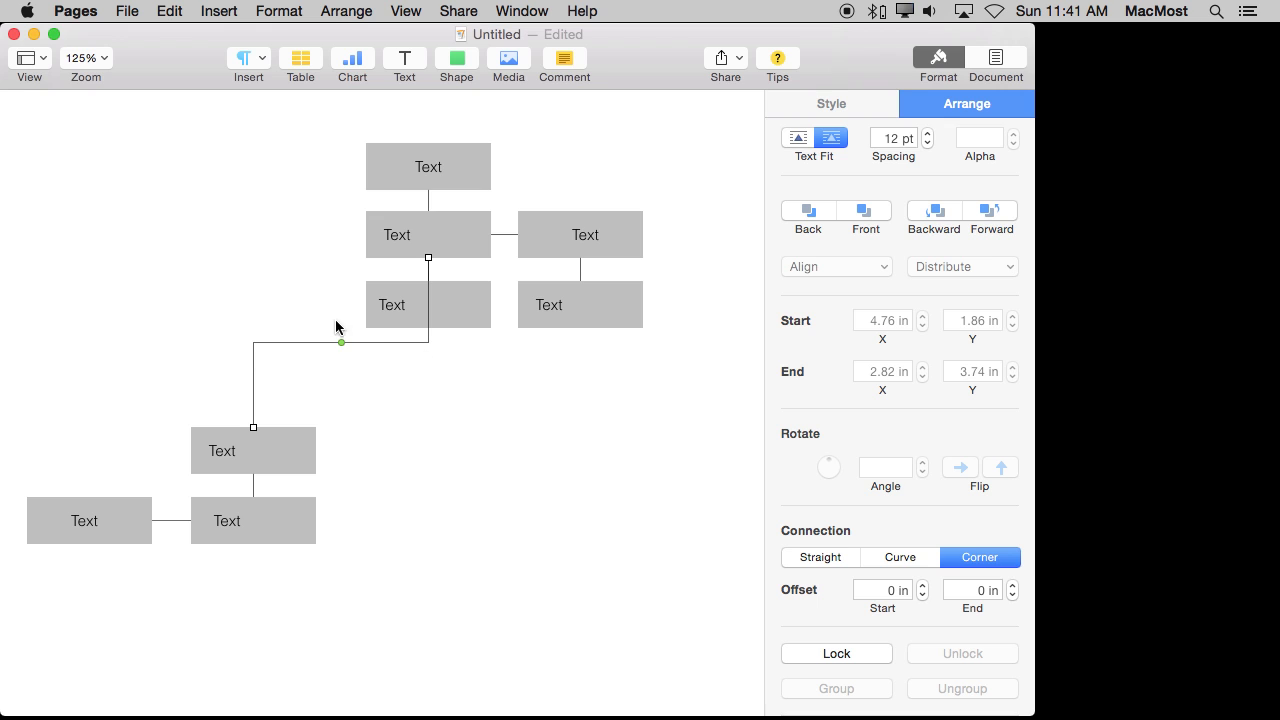
Step: Undo moving a single box, and shift the three connected lower boxes together with their corner line slightly down and left
{"action": "left_click_drag", "start_coordinate": [256, 461], "coordinate": [217, 407]}
{"action": "key", "text": "super+z"}
{"action": "left_click_drag", "start_coordinate": [76, 400], "coordinate": [266, 549]}
{"action": "left_click_drag", "start_coordinate": [260, 457], "coordinate": [223, 469]}
{"action": "left_click_drag", "start_coordinate": [390, 268], "coordinate": [331, 249]}
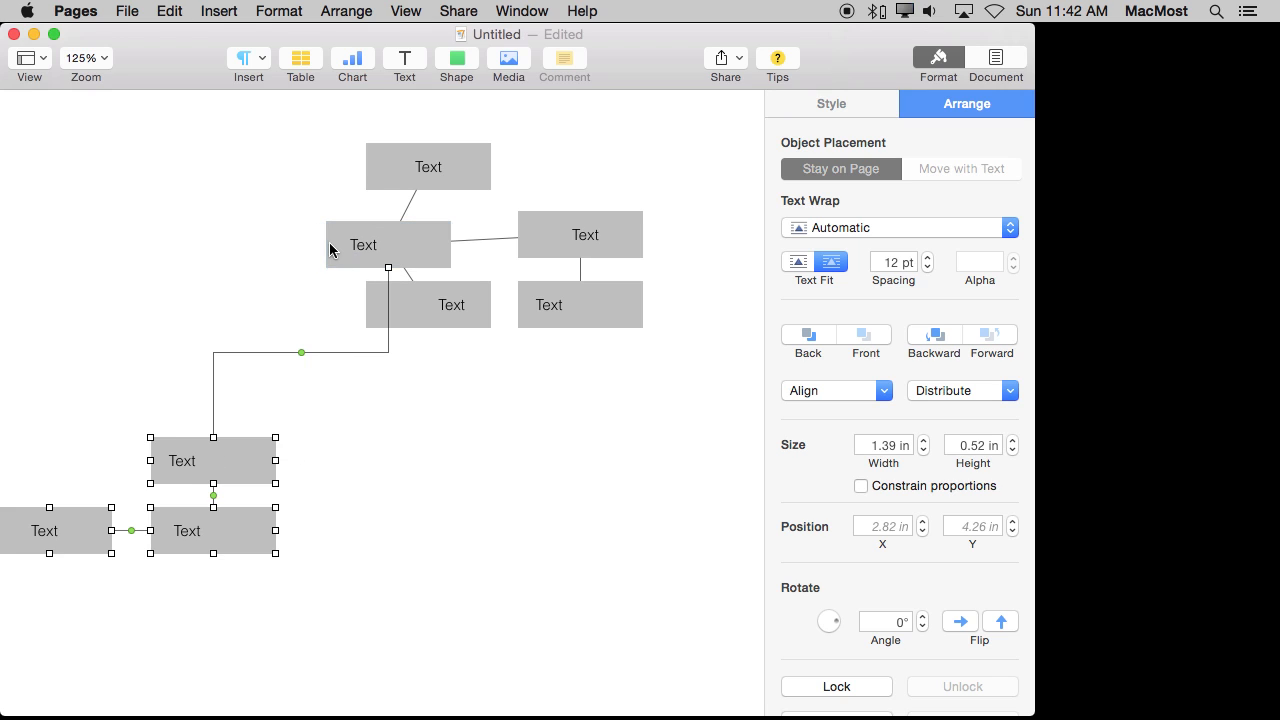
Step: Reroute the corner connection line to leave the left side of the second-row box, and shift that box slightly
{"action": "left_click_drag", "start_coordinate": [299, 352], "coordinate": [273, 248]}
{"action": "left_click", "coordinate": [294, 264]}
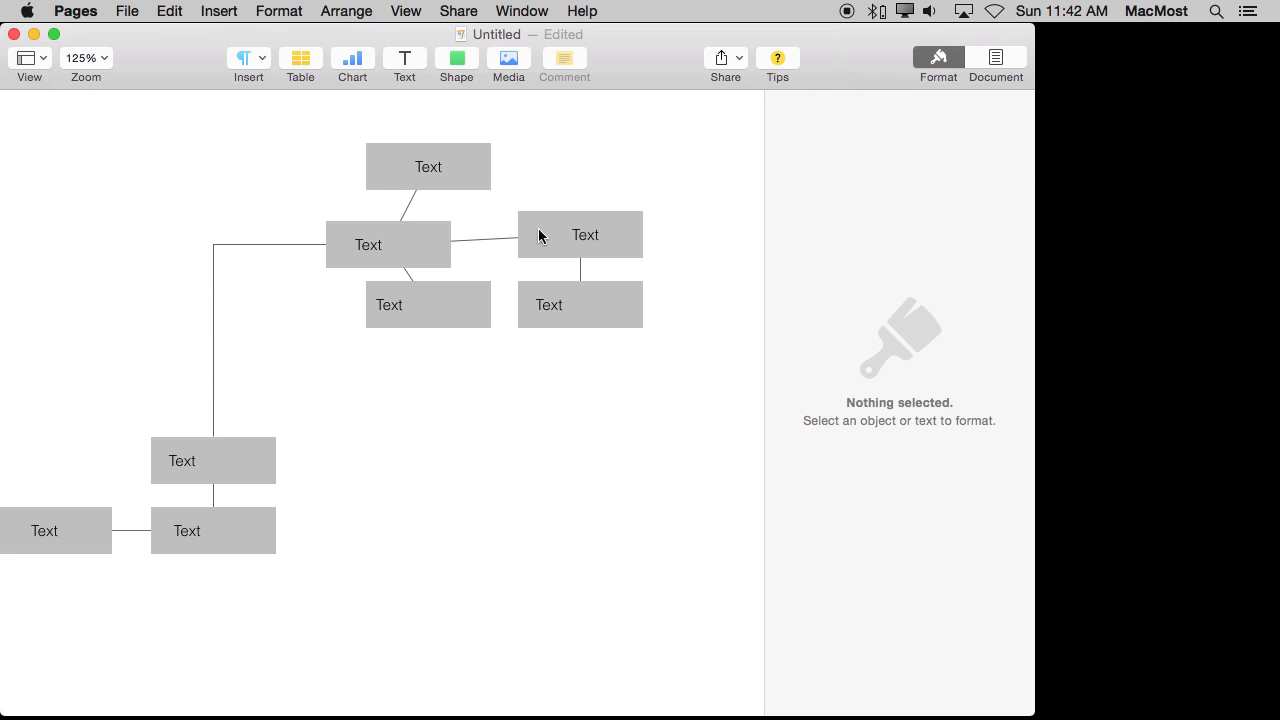
{"action": "left_click_drag", "start_coordinate": [401, 247], "coordinate": [423, 240]}
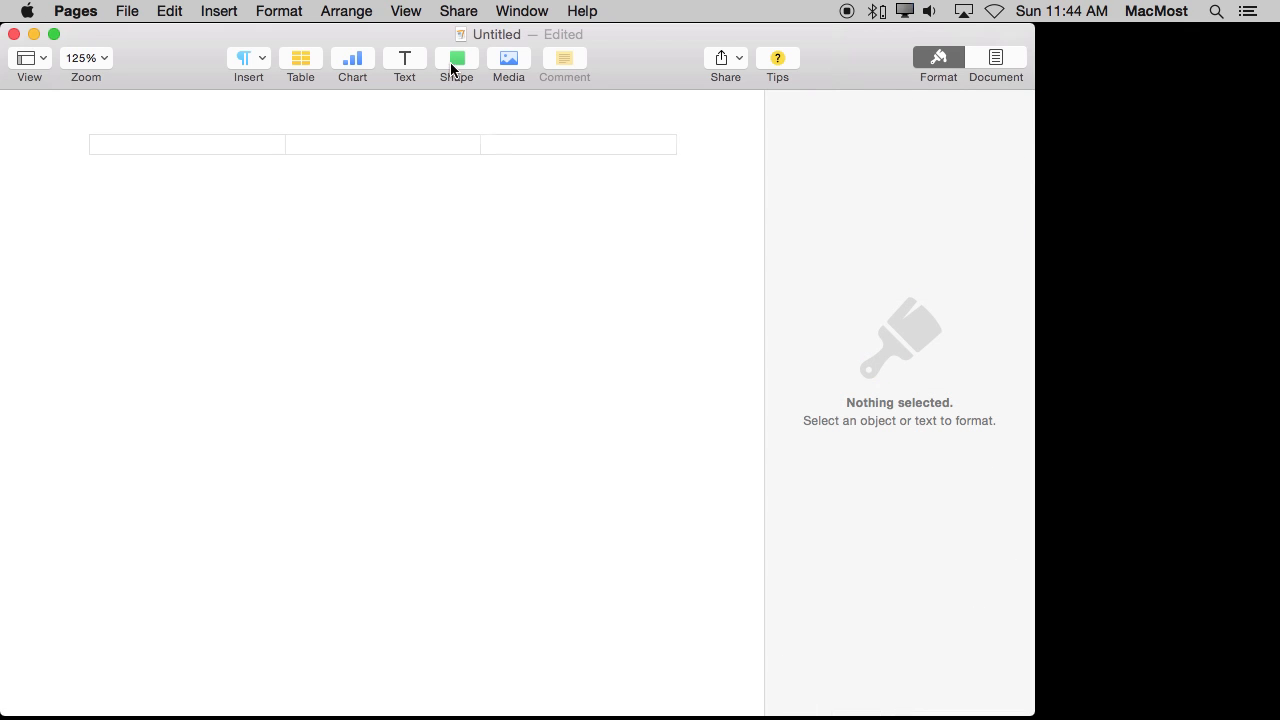
Step: Insert a rounded rectangle, shrink it, and label it "Text"
{"action": "left_click", "coordinate": [456, 62]}
{"action": "left_click", "coordinate": [453, 195]}
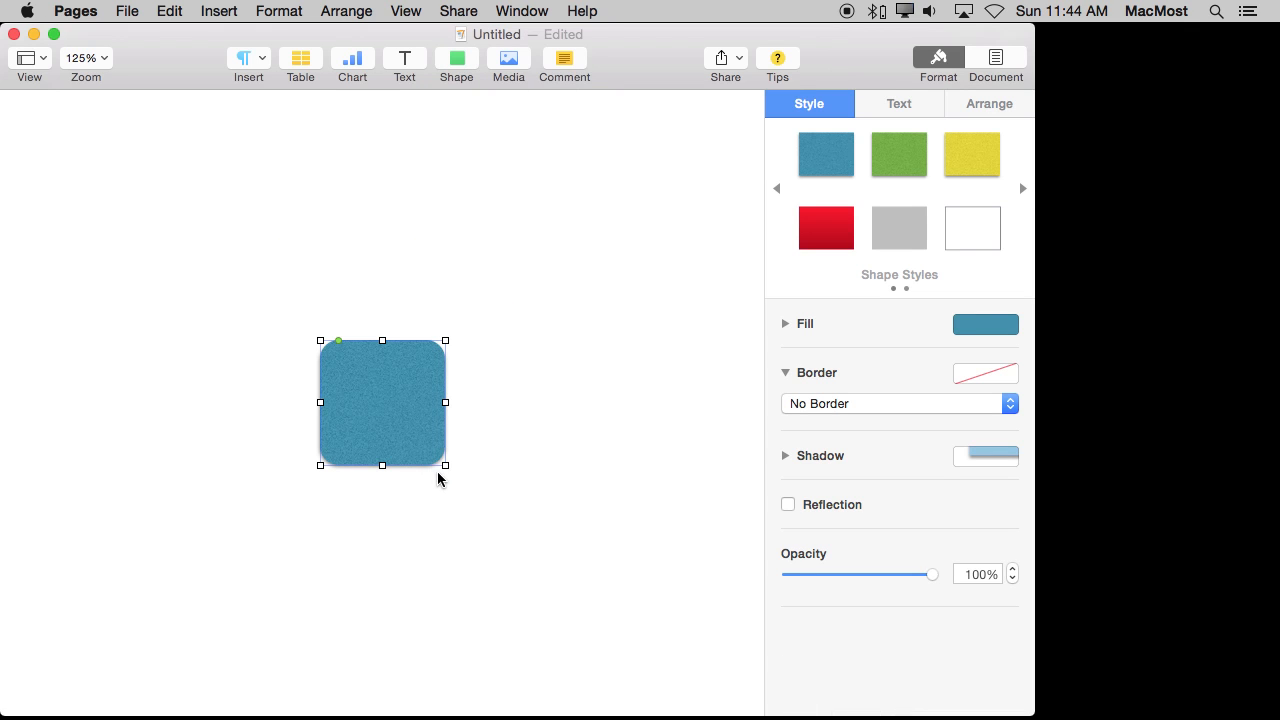
{"action": "left_click_drag", "start_coordinate": [445, 468], "coordinate": [409, 422]}
{"action": "double_click", "coordinate": [368, 379]}
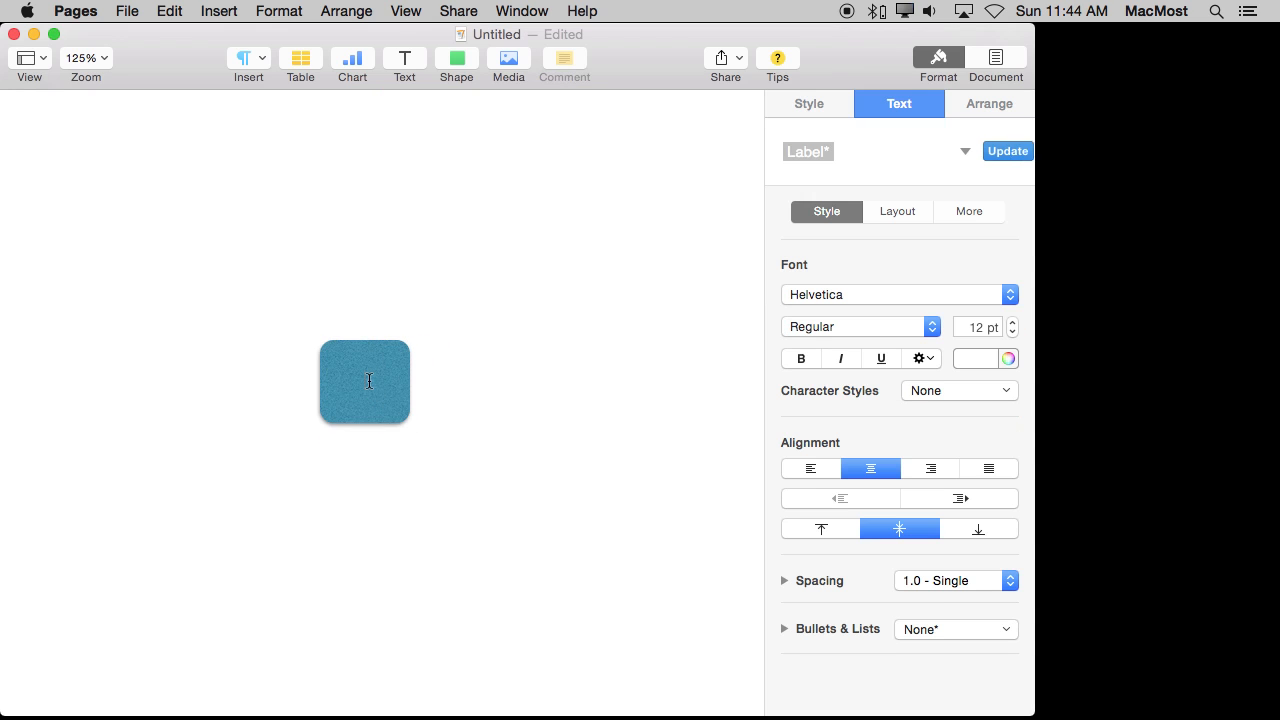
{"action": "left_click", "coordinate": [487, 370]}
Step: Spread copies of the labeled rounded rectangle over the page as a five-box tree with one top box and two levels below
{"action": "left_click_drag", "start_coordinate": [364, 377], "coordinate": [337, 313]}
{"action": "left_click_drag", "start_coordinate": [440, 192], "coordinate": [446, 517]}
{"action": "left_click_drag", "start_coordinate": [519, 366], "coordinate": [615, 548]}
Step: Join the top rounded box and the left box below it with a curved connection line
{"action": "left_click", "coordinate": [432, 200]}
{"action": "left_click", "coordinate": [334, 312], "text": "shift"}
{"action": "left_click_drag", "start_coordinate": [219, 11], "coordinate": [469, 391]}
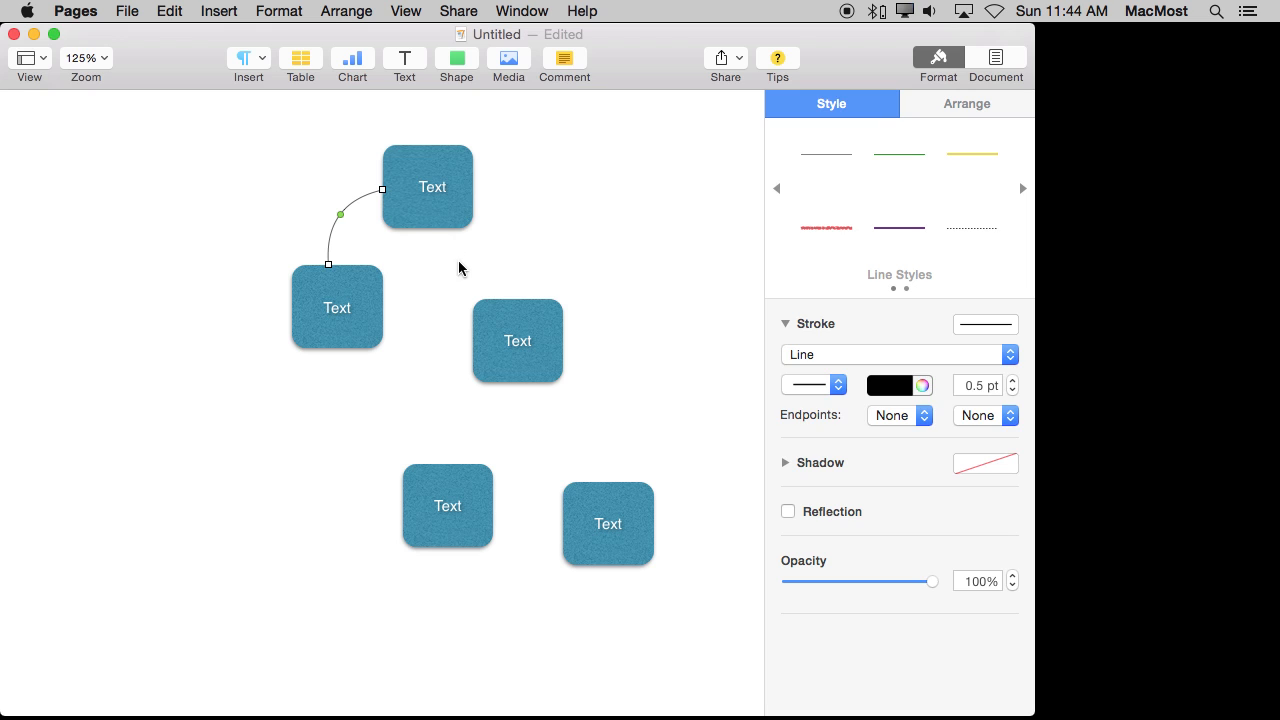
Step: Join the top rounded box and the right box below it with a straight connection line
{"action": "left_click", "coordinate": [459, 215]}
{"action": "left_click", "coordinate": [499, 322], "text": "shift"}
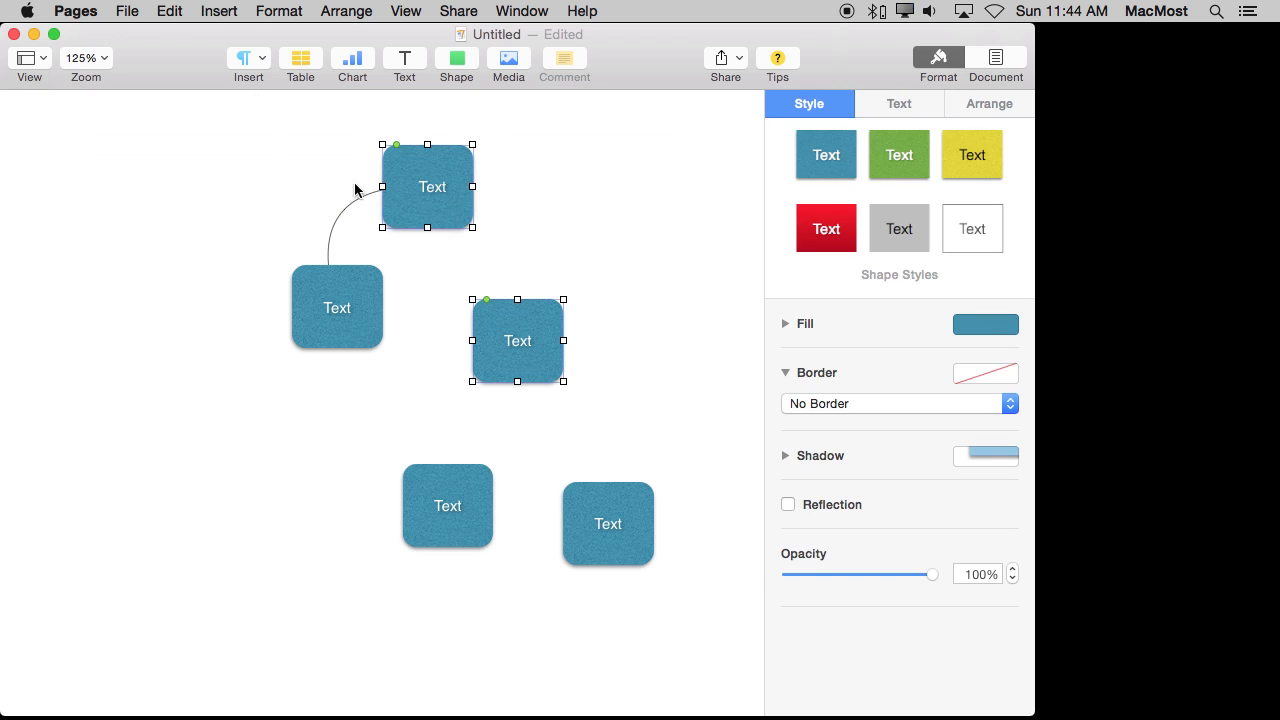
{"action": "left_click", "coordinate": [259, 66]}
{"action": "left_click", "coordinate": [238, 10]}
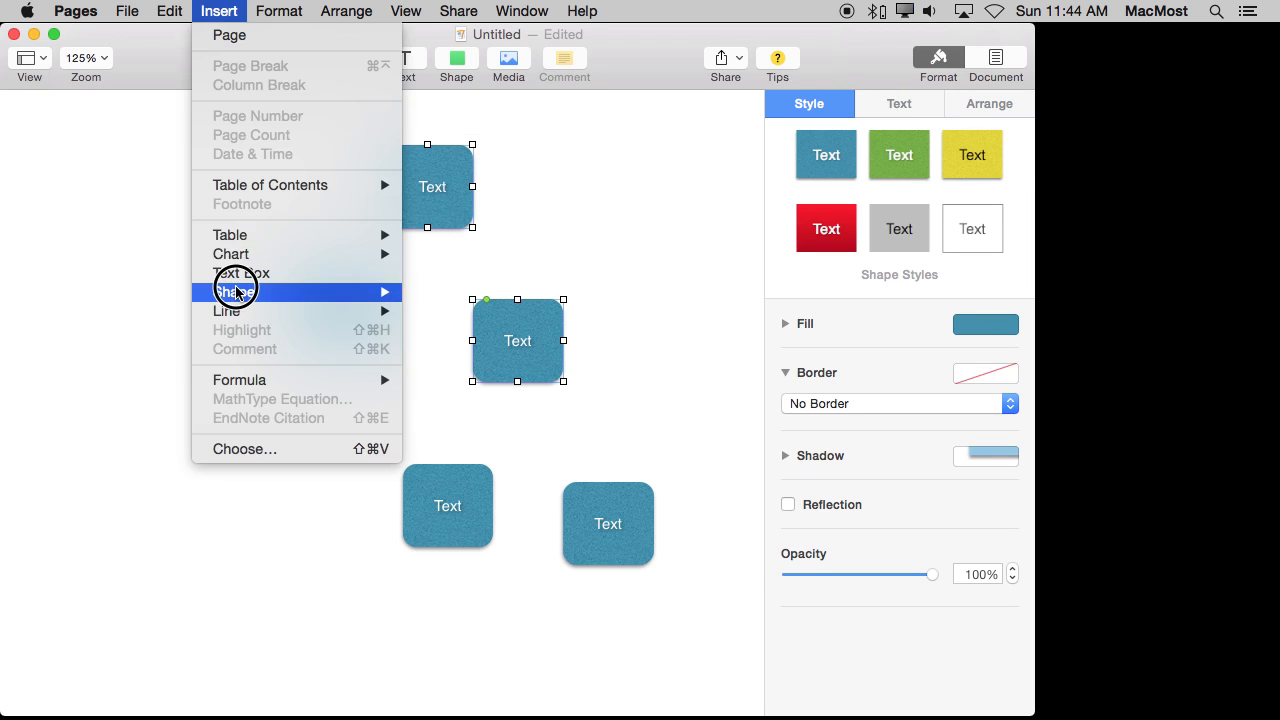
{"action": "mouse_move", "coordinate": [234, 311]}
{"action": "left_click", "coordinate": [500, 368]}
Step: Join the right middle-level rounded box to the lower left box with a straight connection line
{"action": "left_click", "coordinate": [460, 486], "text": "shift"}
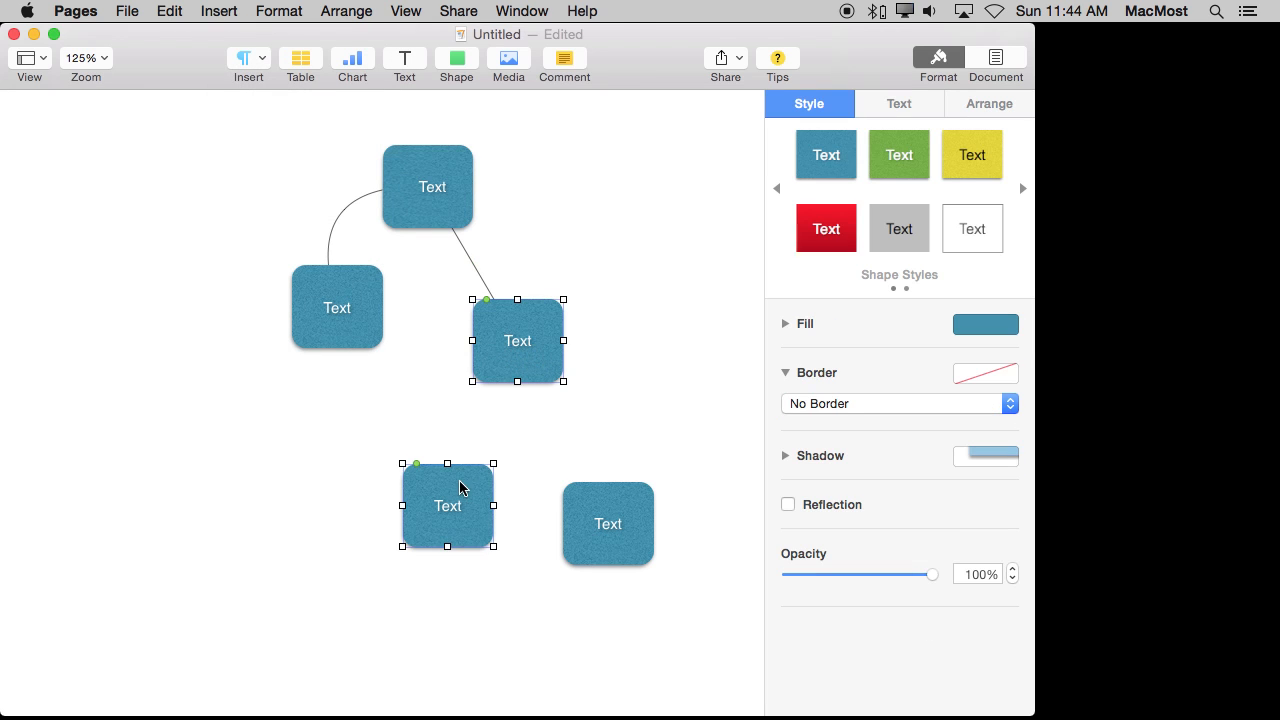
{"action": "left_click", "coordinate": [210, 10]}
{"action": "mouse_move", "coordinate": [258, 311]}
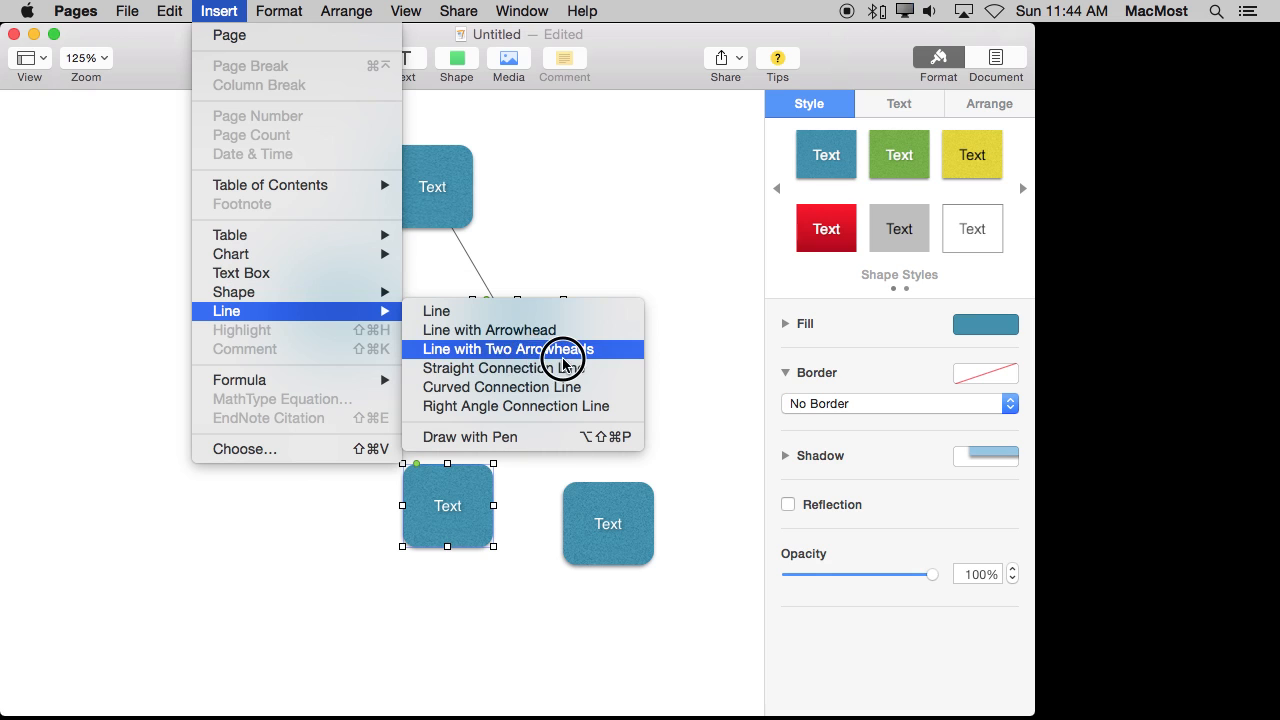
{"action": "left_click", "coordinate": [558, 366]}
Step: Join the right middle-level rounded box to the lower right box with a straight connection line that ends in a filled arrowhead
{"action": "left_click", "coordinate": [618, 530], "text": "shift"}
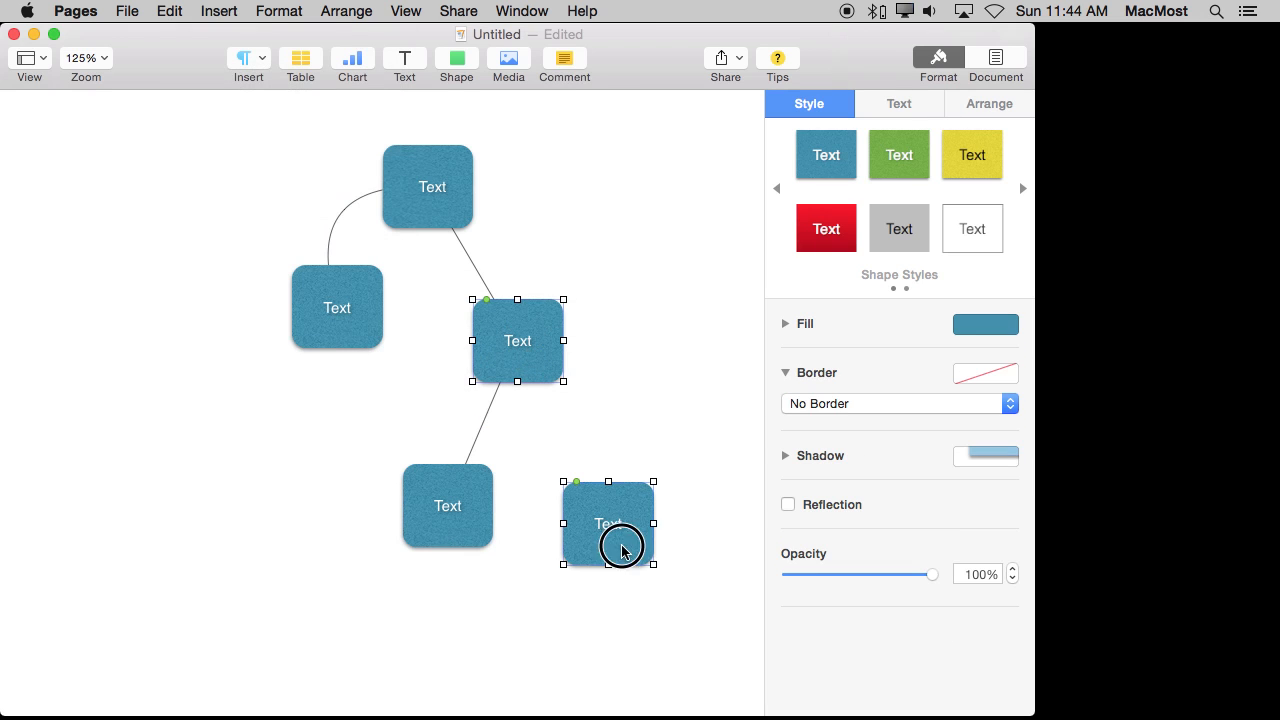
{"action": "left_click", "coordinate": [218, 10]}
{"action": "mouse_move", "coordinate": [238, 298]}
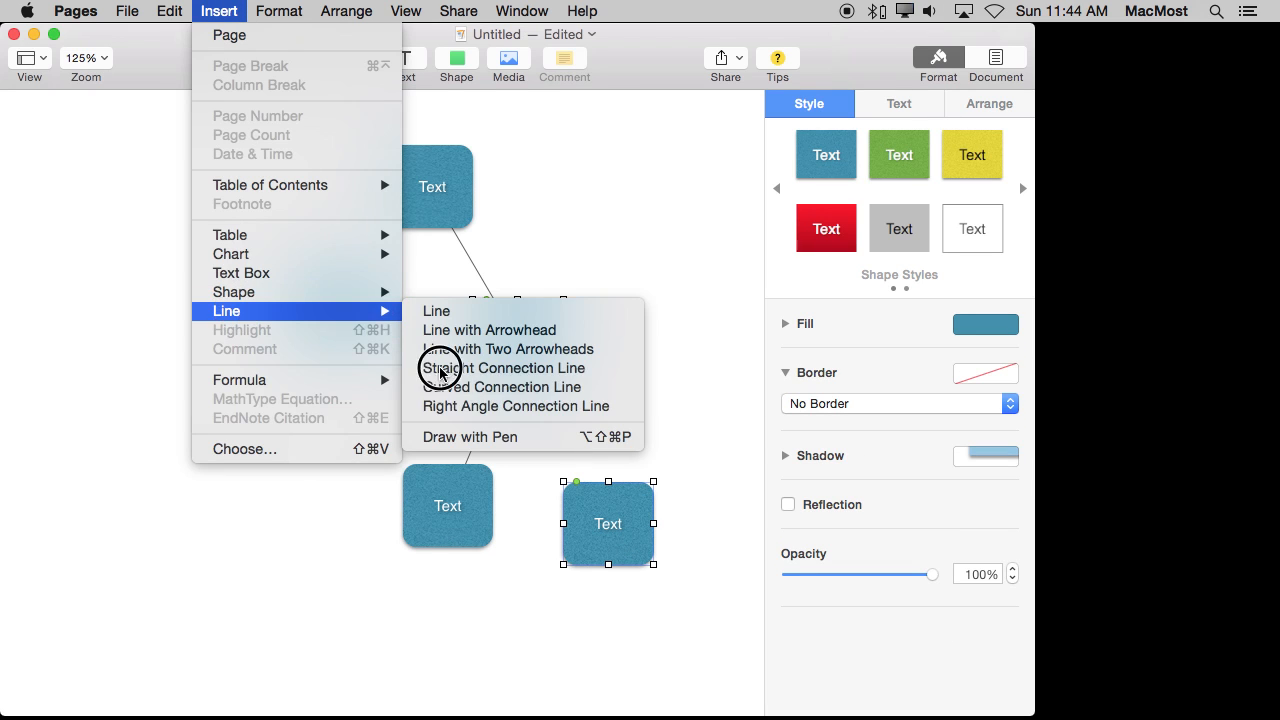
{"action": "left_click", "coordinate": [469, 370]}
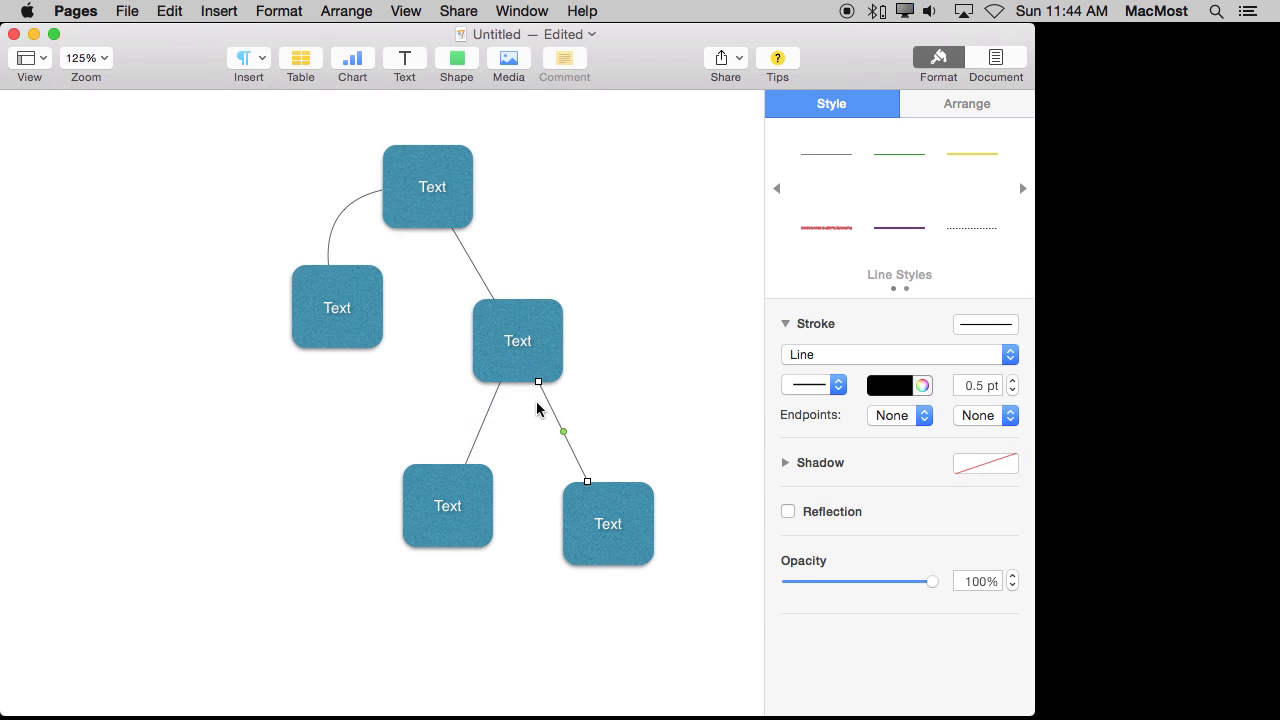
{"action": "left_click", "coordinate": [986, 415]}
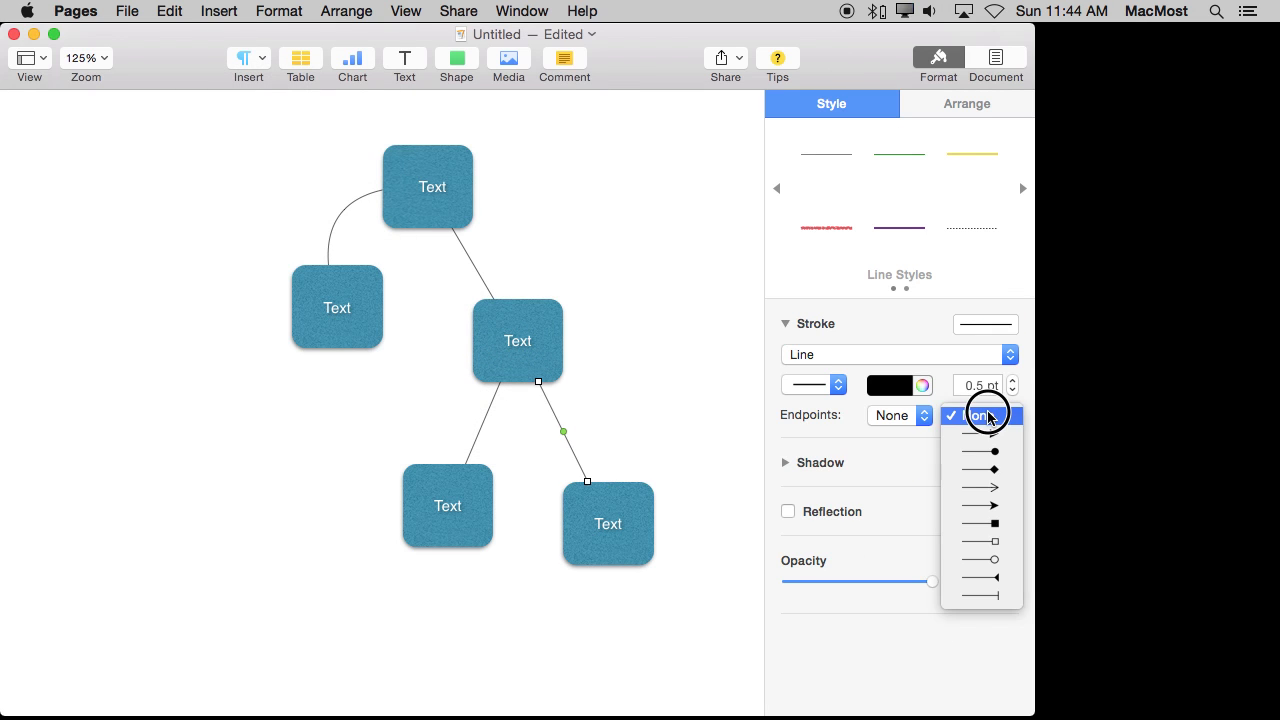
{"action": "left_click", "coordinate": [986, 432]}
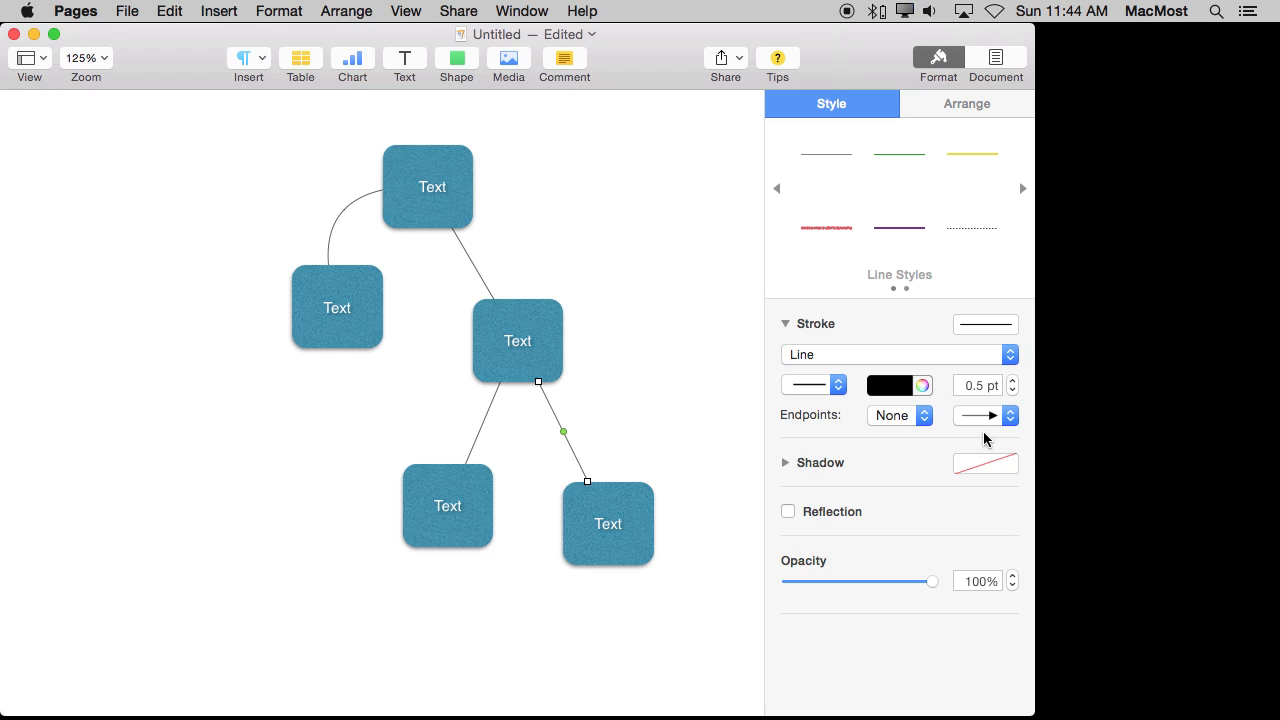
Step: Set the stroke width of the arrow leading to the lower right box to 3 pt
{"action": "left_click", "coordinate": [1012, 381]}
{"action": "left_click", "coordinate": [1012, 381]}
{"action": "left_click", "coordinate": [1012, 381]}
Step: Add a filled arrowhead to the line joining the right middle-level box and the lower left box, and set its width to 3 pt
{"action": "left_click", "coordinate": [466, 394]}
{"action": "left_click", "coordinate": [488, 408]}
{"action": "left_click", "coordinate": [980, 412]}
{"action": "left_click", "coordinate": [980, 443]}
{"action": "left_click", "coordinate": [1012, 384]}
{"action": "left_click", "coordinate": [1012, 384]}
{"action": "left_click", "coordinate": [1012, 384]}
Step: Switch the line's filled arrowhead to the opposite end so it points at the lower left box
{"action": "left_click", "coordinate": [988, 415]}
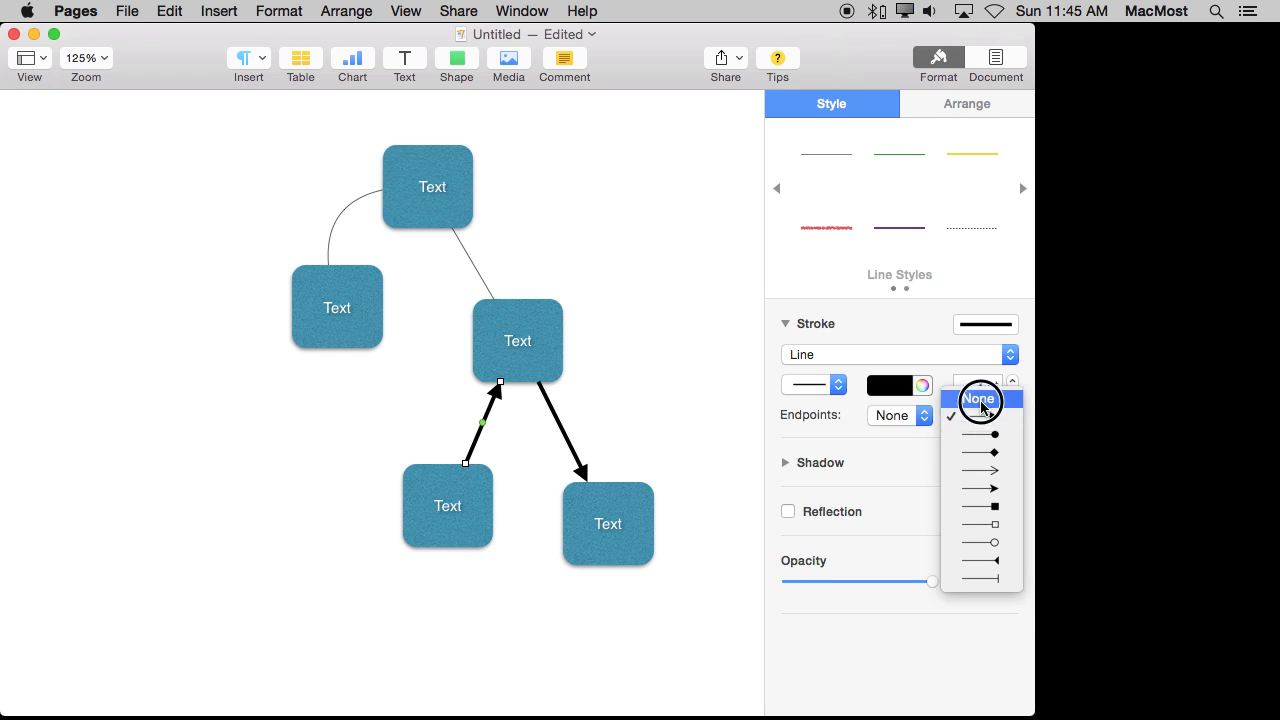
{"action": "left_click", "coordinate": [979, 400]}
{"action": "left_click", "coordinate": [905, 415]}
{"action": "left_click", "coordinate": [900, 433]}
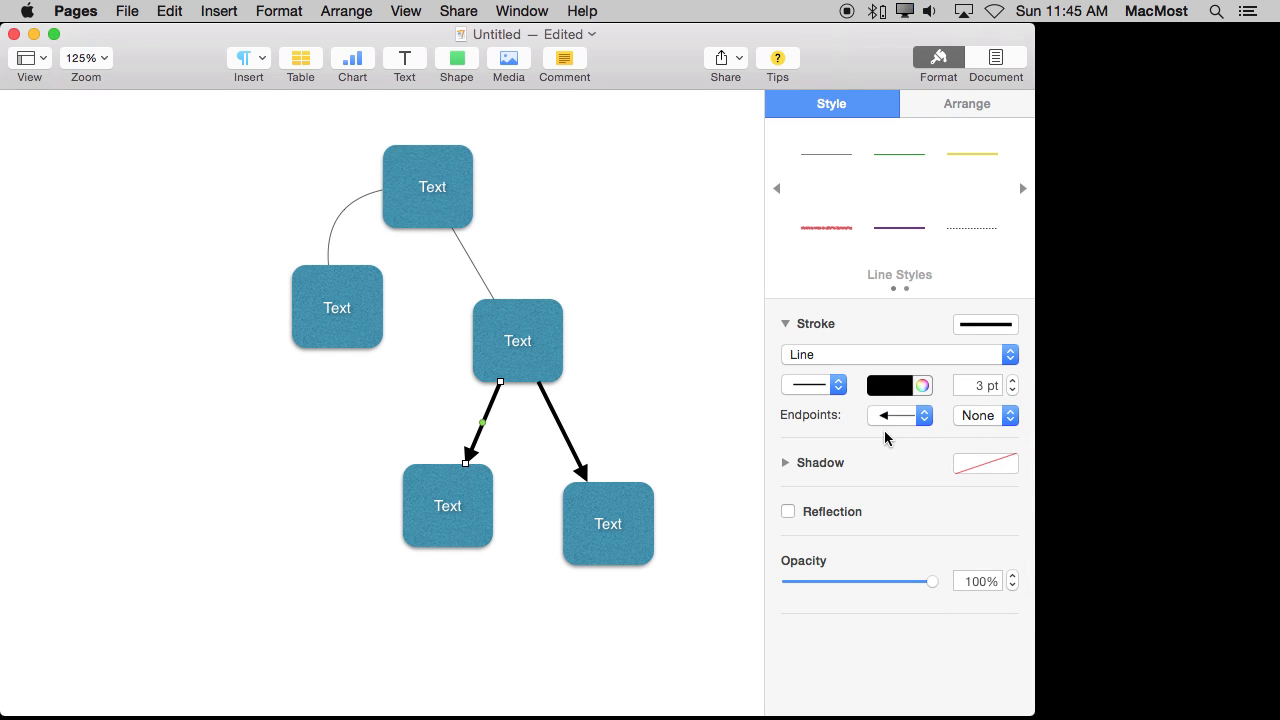
Step: Give the curved connection line a filled arrowhead at the left box and a 3 pt width
{"action": "left_click", "coordinate": [336, 220]}
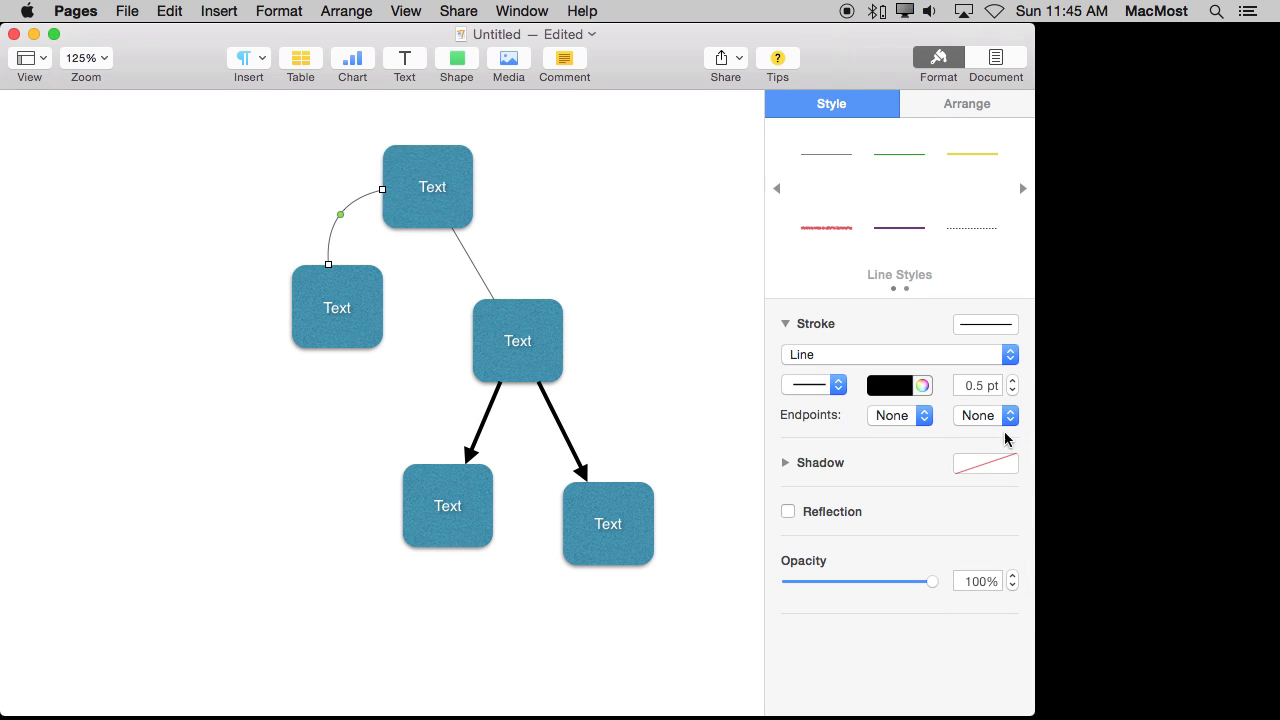
{"action": "left_click", "coordinate": [900, 415]}
{"action": "left_click", "coordinate": [909, 430]}
{"action": "left_click", "coordinate": [1011, 381]}
{"action": "left_click", "coordinate": [1012, 381]}
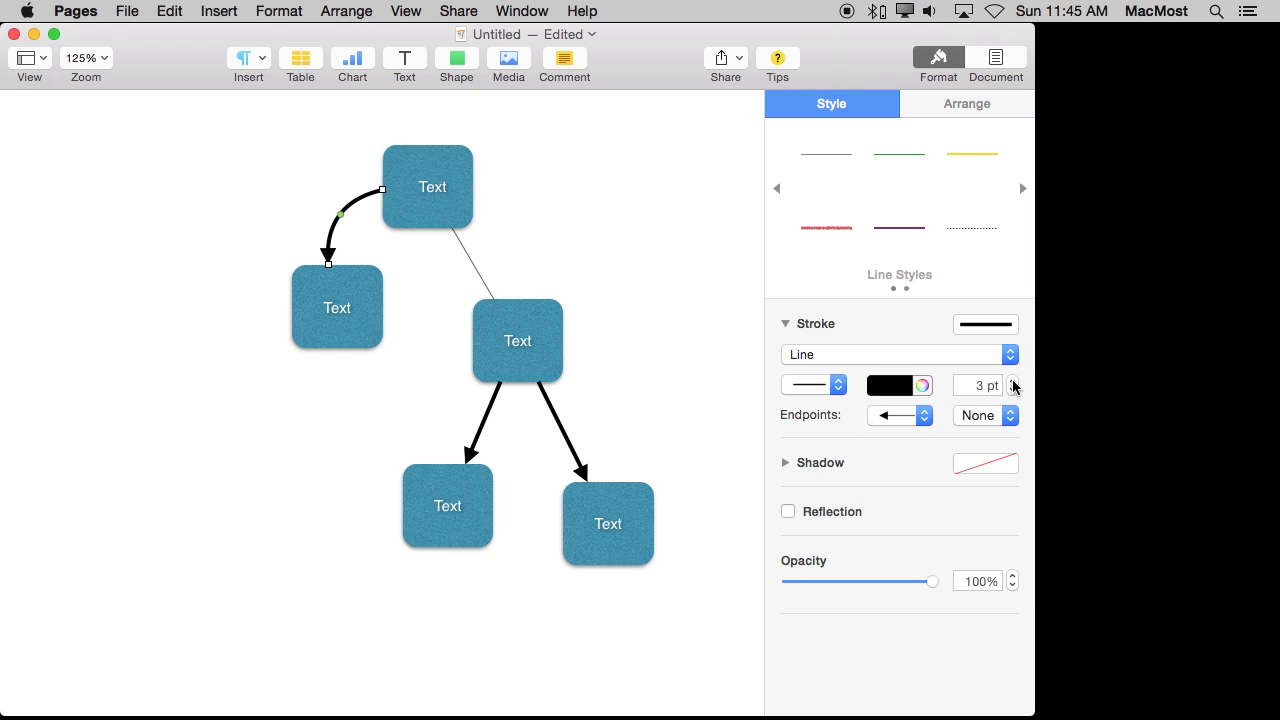
Step: Give the line from the top box to the right middle-level box a filled arrowhead at its lower end and a 2 pt width
{"action": "left_click", "coordinate": [434, 200]}
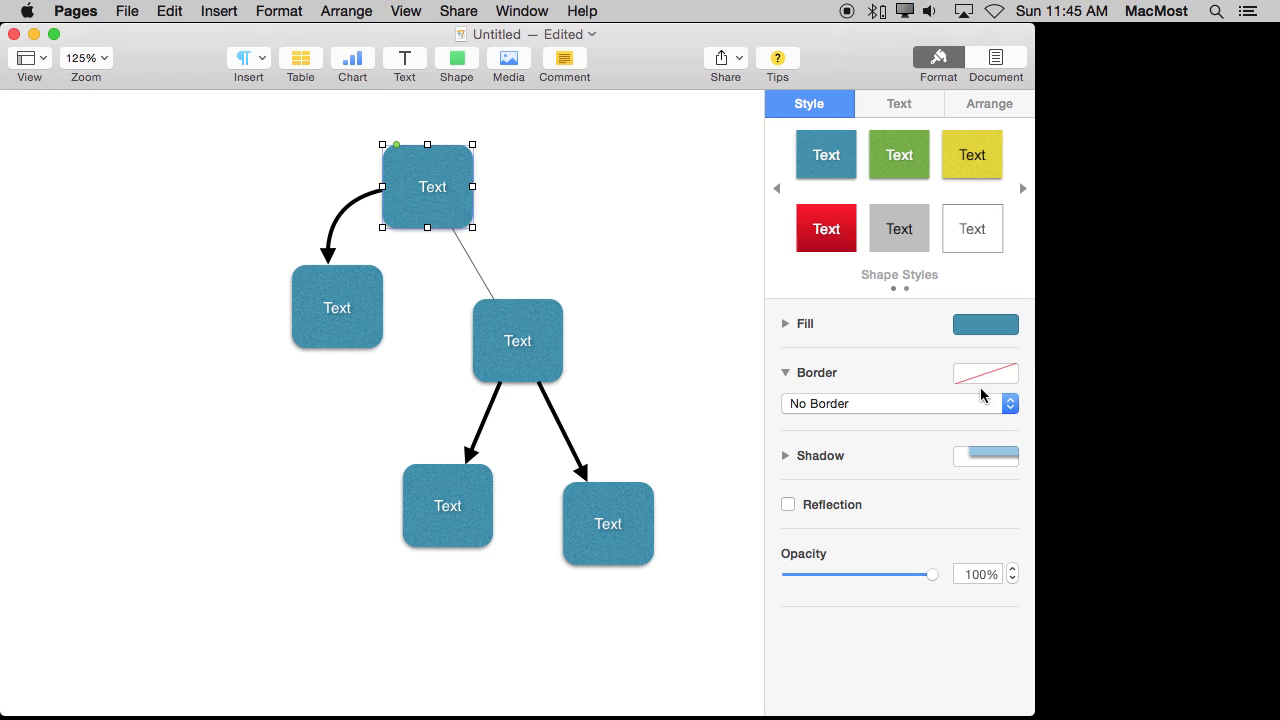
{"action": "left_click", "coordinate": [481, 278]}
{"action": "left_click", "coordinate": [914, 415]}
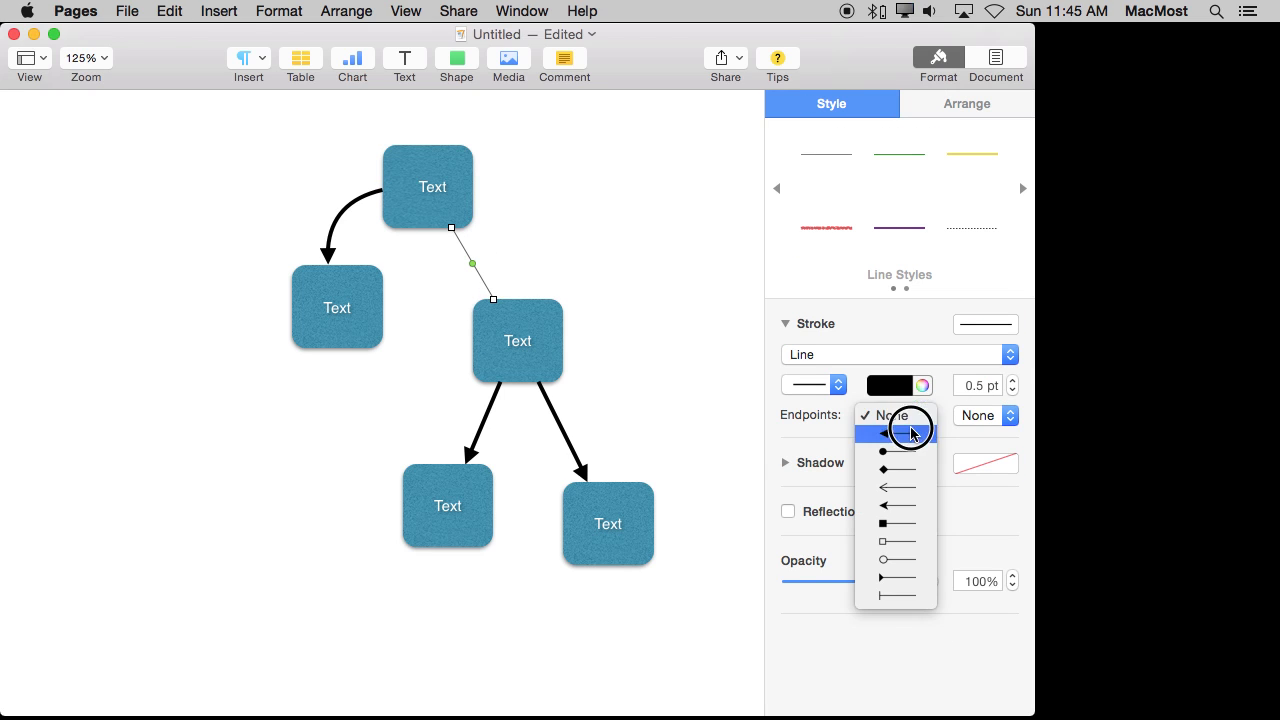
{"action": "left_click", "coordinate": [909, 434]}
{"action": "left_click", "coordinate": [909, 415]}
{"action": "left_click", "coordinate": [890, 392]}
{"action": "left_click", "coordinate": [1003, 415]}
{"action": "left_click", "coordinate": [1003, 445]}
{"action": "left_click", "coordinate": [1012, 380]}
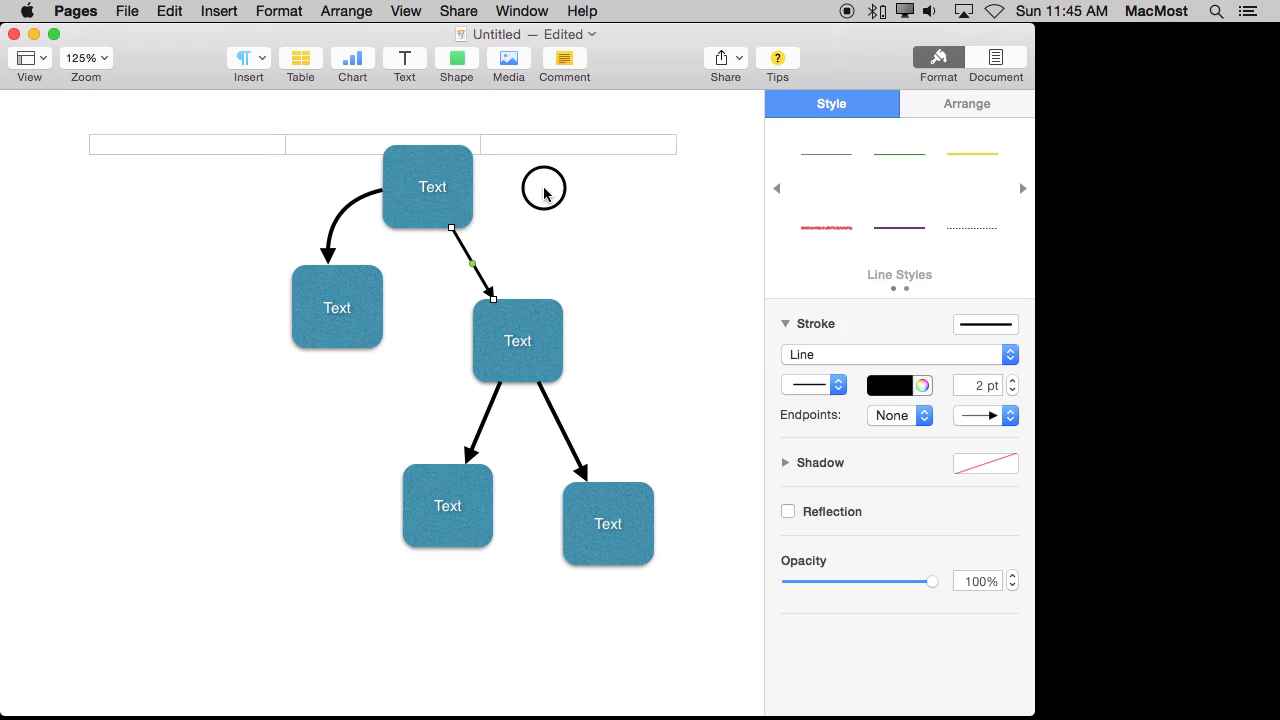
Step: Move the right middle-level box and its two lower boxes together, slightly down and to the right
{"action": "left_click", "coordinate": [543, 215]}
{"action": "left_click_drag", "start_coordinate": [428, 372], "coordinate": [613, 545]}
{"action": "left_click_drag", "start_coordinate": [574, 371], "coordinate": [527, 345]}
{"action": "left_click", "coordinate": [517, 318]}
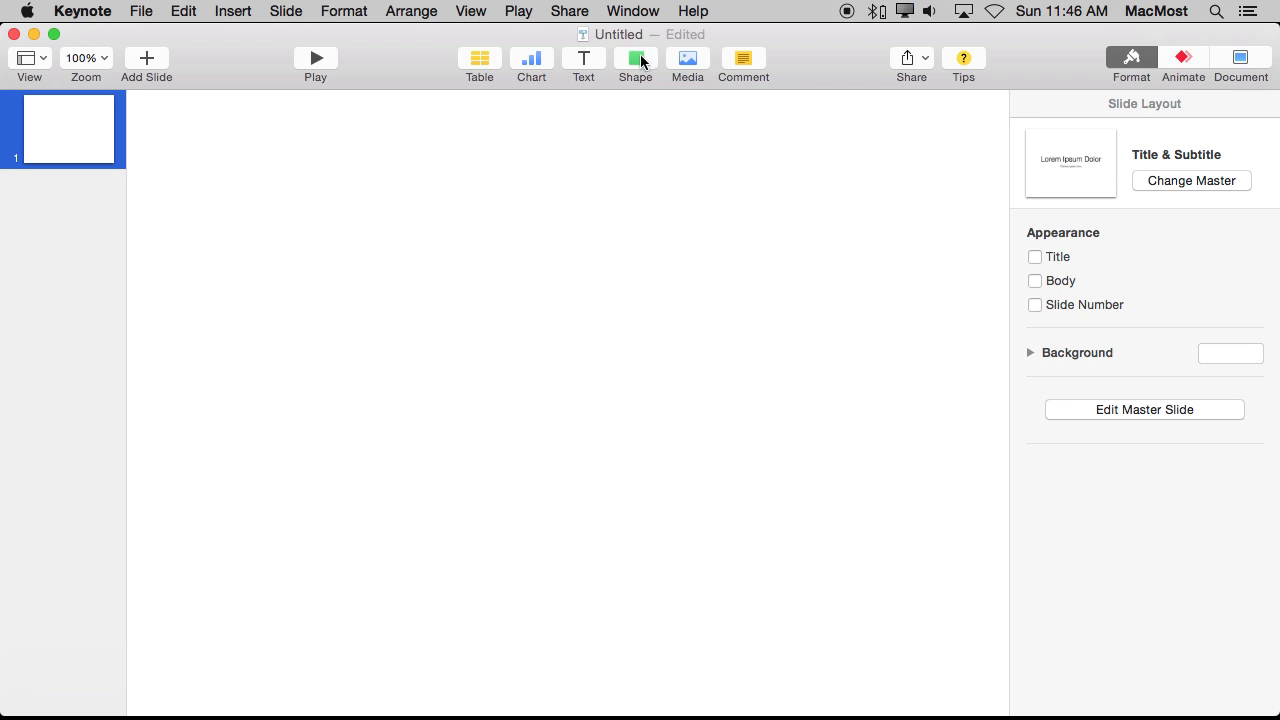
Step: Insert a circle and a square on the blank Keynote slide, and place the square to the right of the circle
{"action": "left_click", "coordinate": [642, 62]}
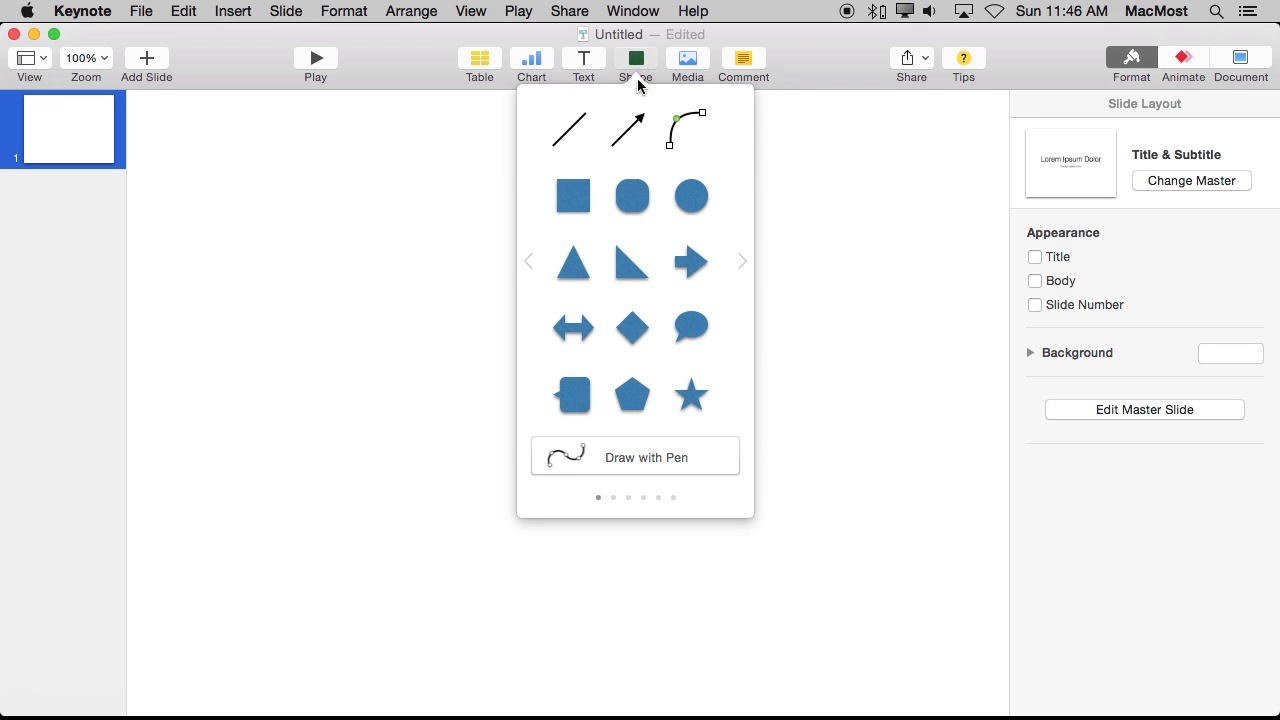
{"action": "left_click", "coordinate": [690, 198]}
{"action": "left_click", "coordinate": [635, 58]}
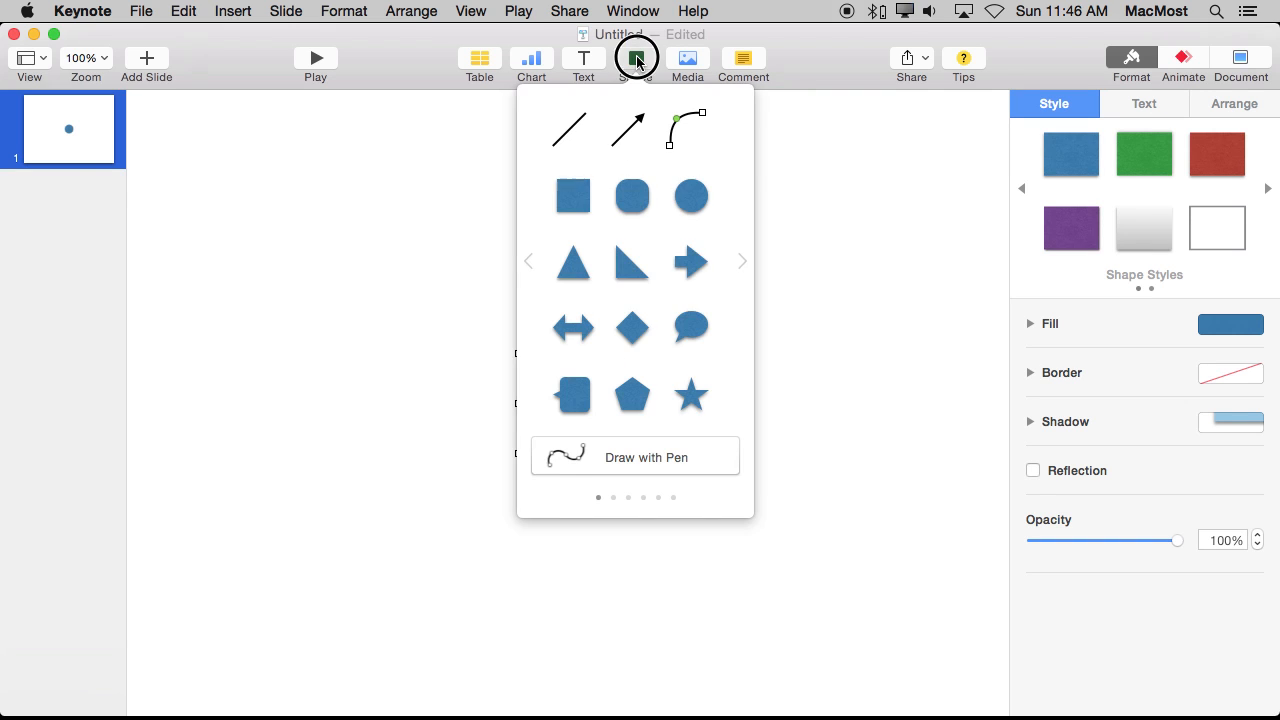
{"action": "left_click", "coordinate": [573, 196]}
{"action": "left_click_drag", "start_coordinate": [614, 405], "coordinate": [828, 382]}
Step: Join the circle and the square with a straight connection line, and move the circle up and to the left
{"action": "left_click", "coordinate": [586, 410]}
{"action": "left_click", "coordinate": [785, 393], "text": "shift"}
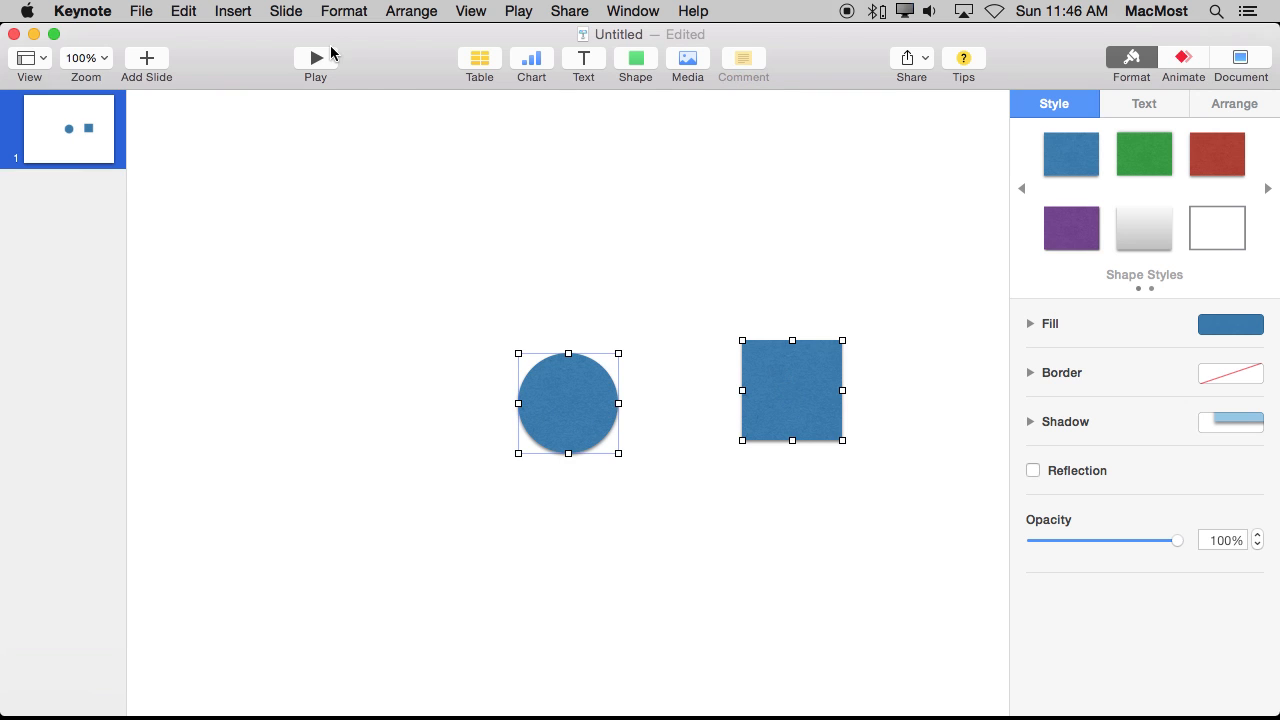
{"action": "left_click", "coordinate": [234, 11]}
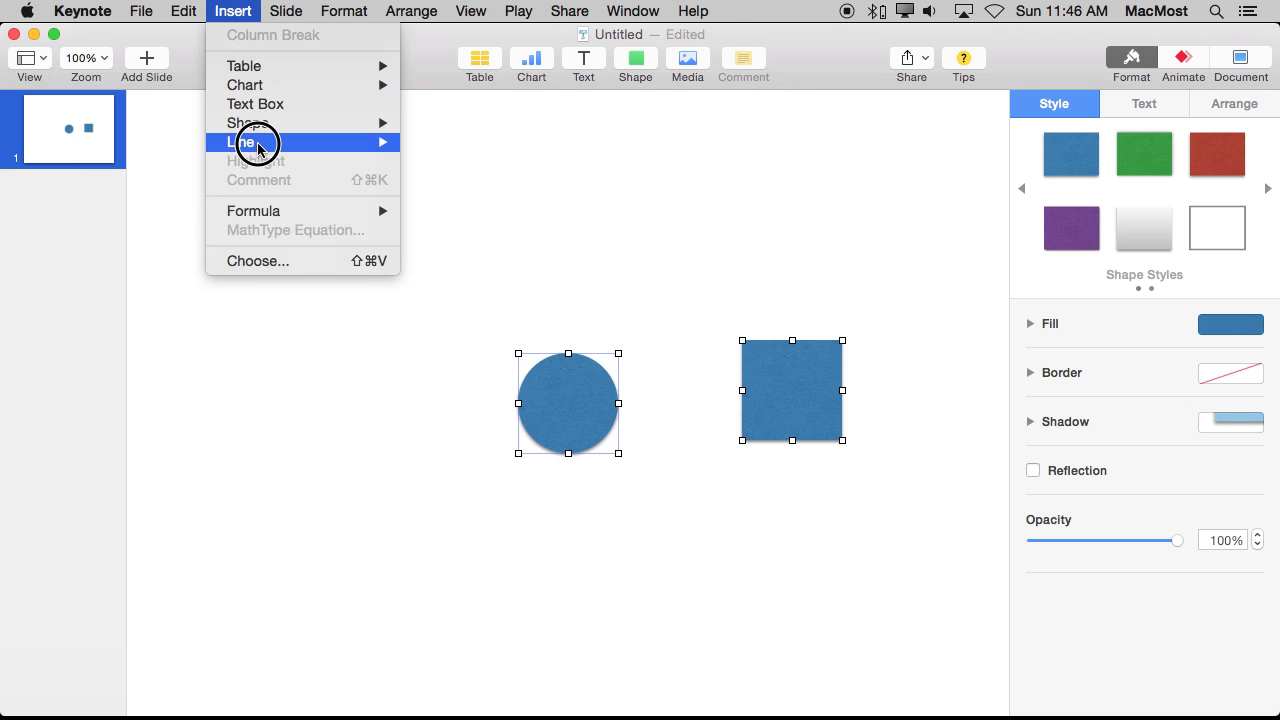
{"action": "mouse_move", "coordinate": [257, 142]}
{"action": "left_click", "coordinate": [498, 200]}
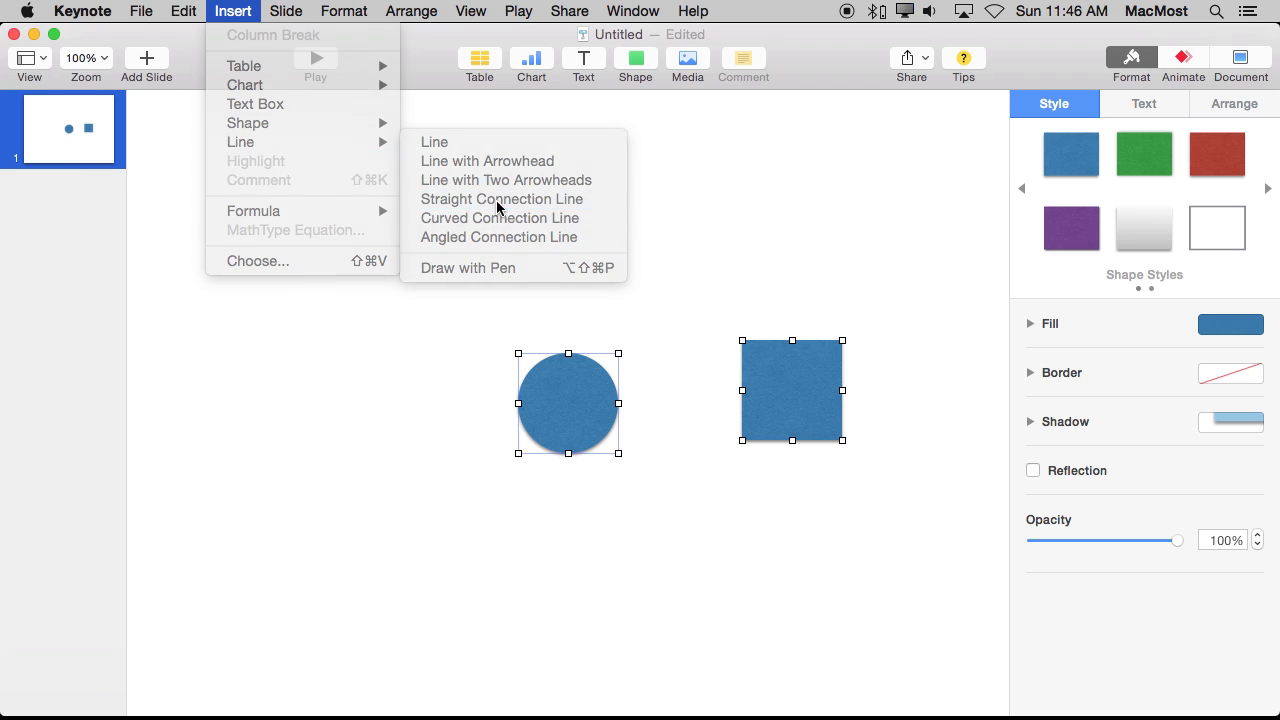
{"action": "left_click", "coordinate": [1193, 110]}
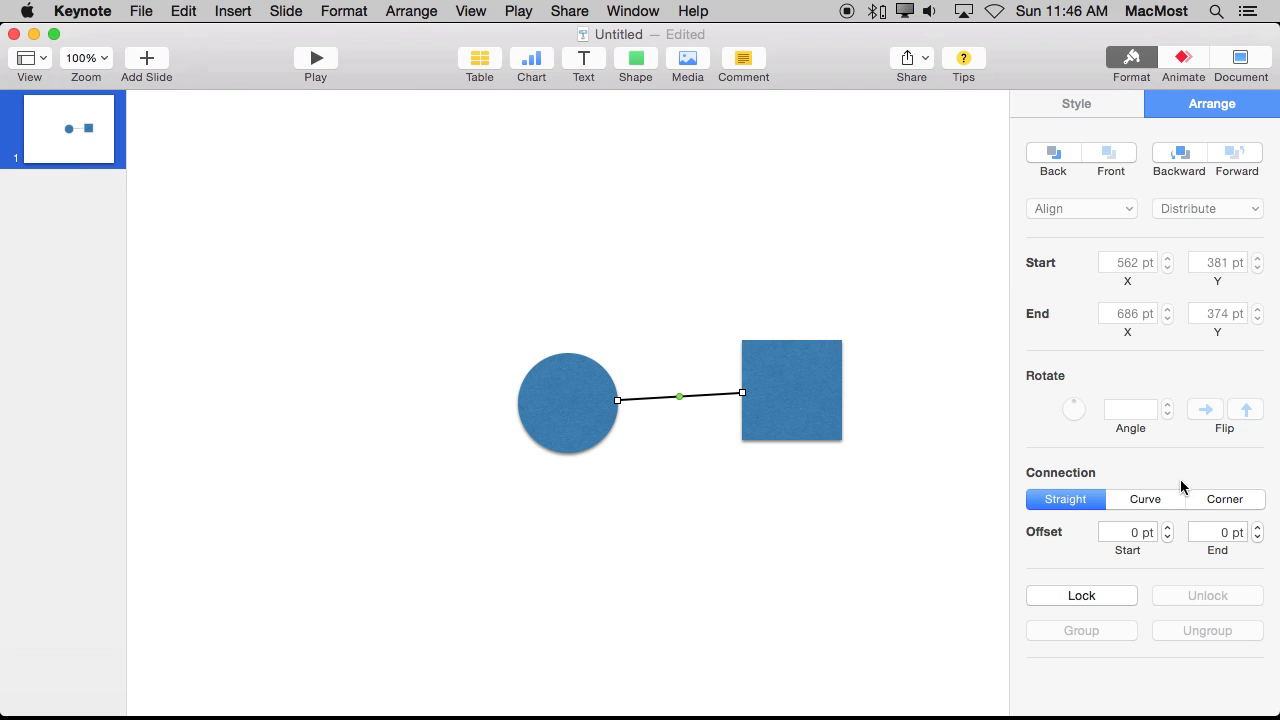
{"action": "left_click_drag", "start_coordinate": [573, 400], "coordinate": [477, 344]}
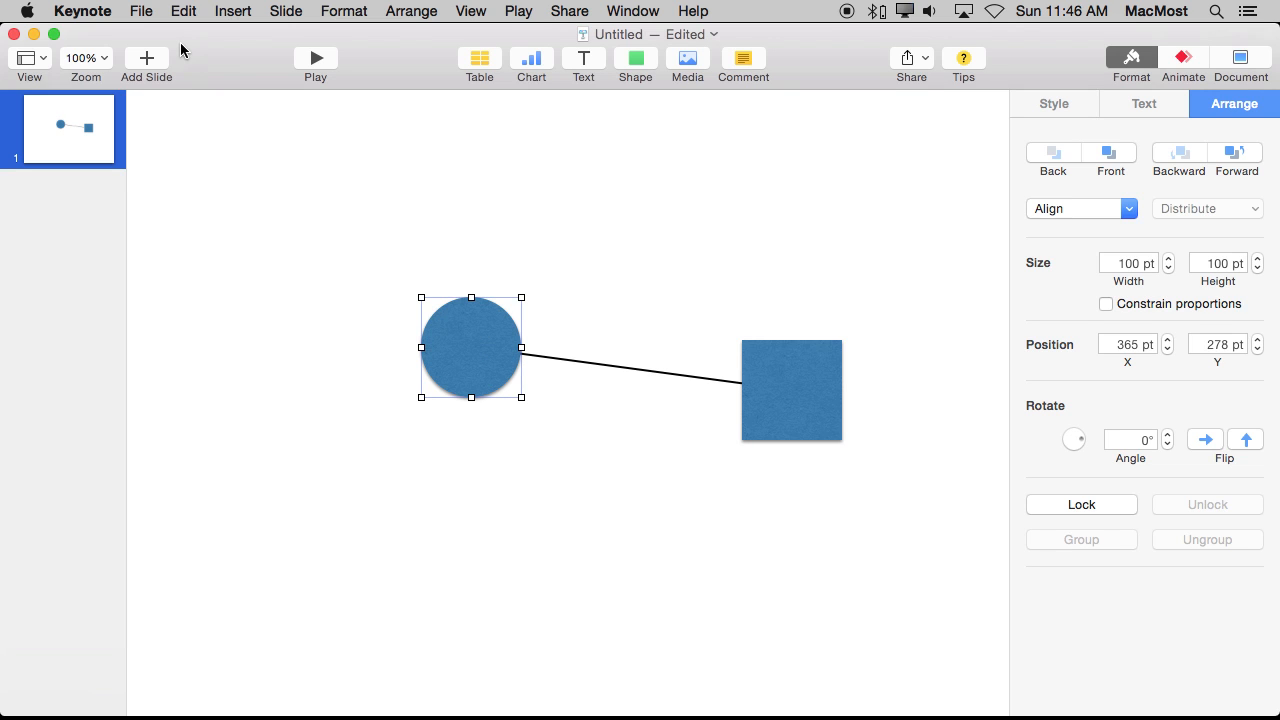
Step: Switch to Pages and copy the whole diagram with all its boxes and connection lines
{"action": "key", "text": "super+Tab"}
{"action": "key", "text": "super+Tab"}
{"action": "left_click", "coordinate": [280, 195]}
{"action": "left_click_drag", "start_coordinate": [280, 195], "coordinate": [706, 604]}
{"action": "key", "text": "super+c"}
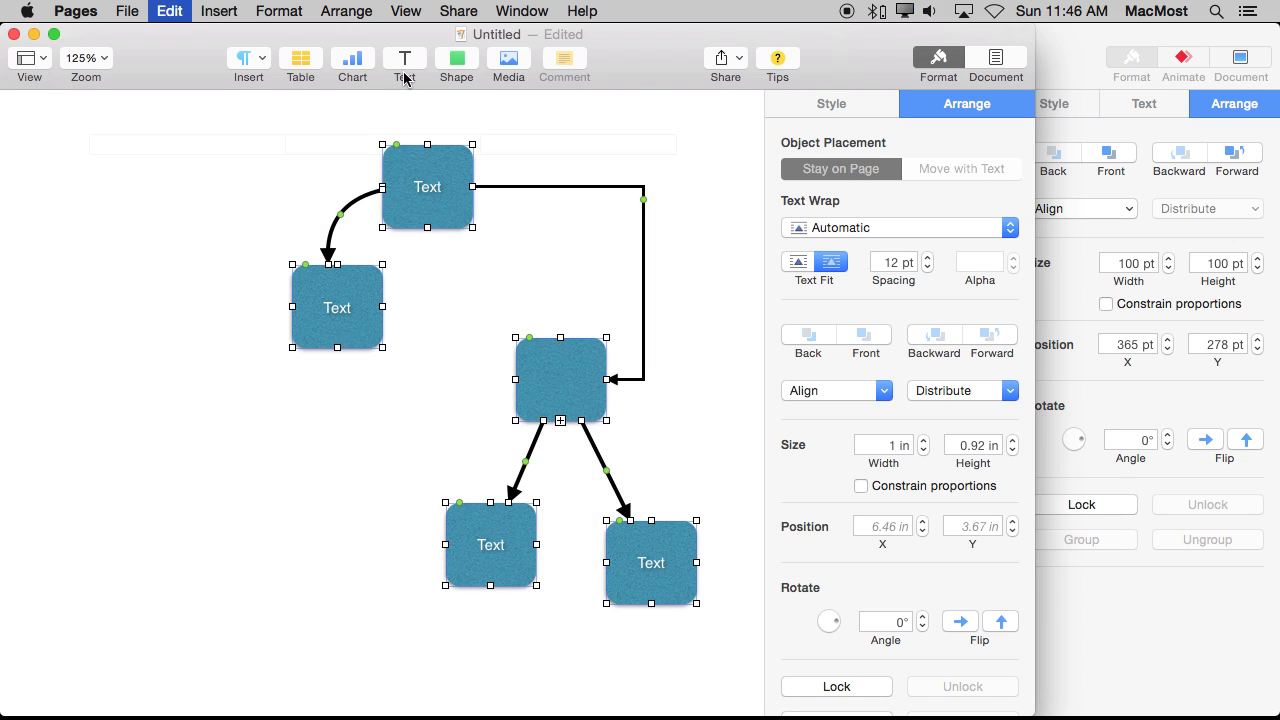
Step: Switch to Keynote and replace everything on the slide with the copied diagram
{"action": "key", "text": "super+Tab"}
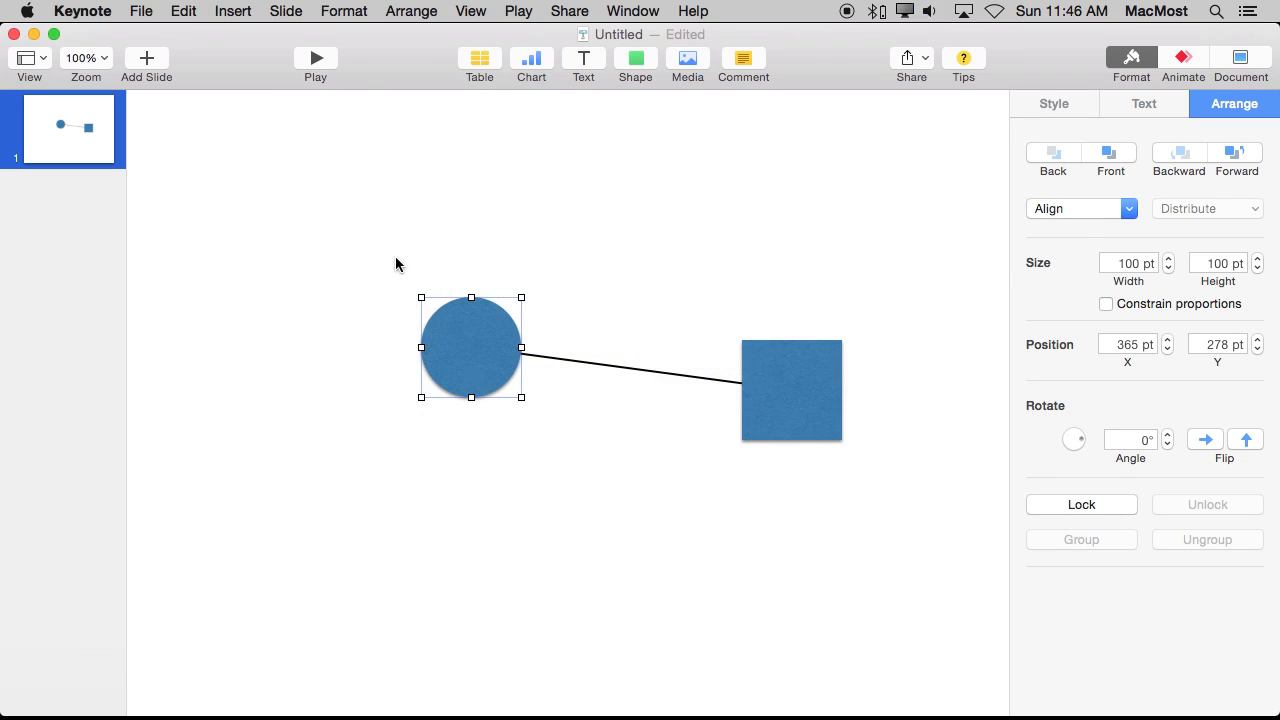
{"action": "key", "text": "super+a"}
{"action": "key", "text": "Delete"}
{"action": "key", "text": "super+v"}
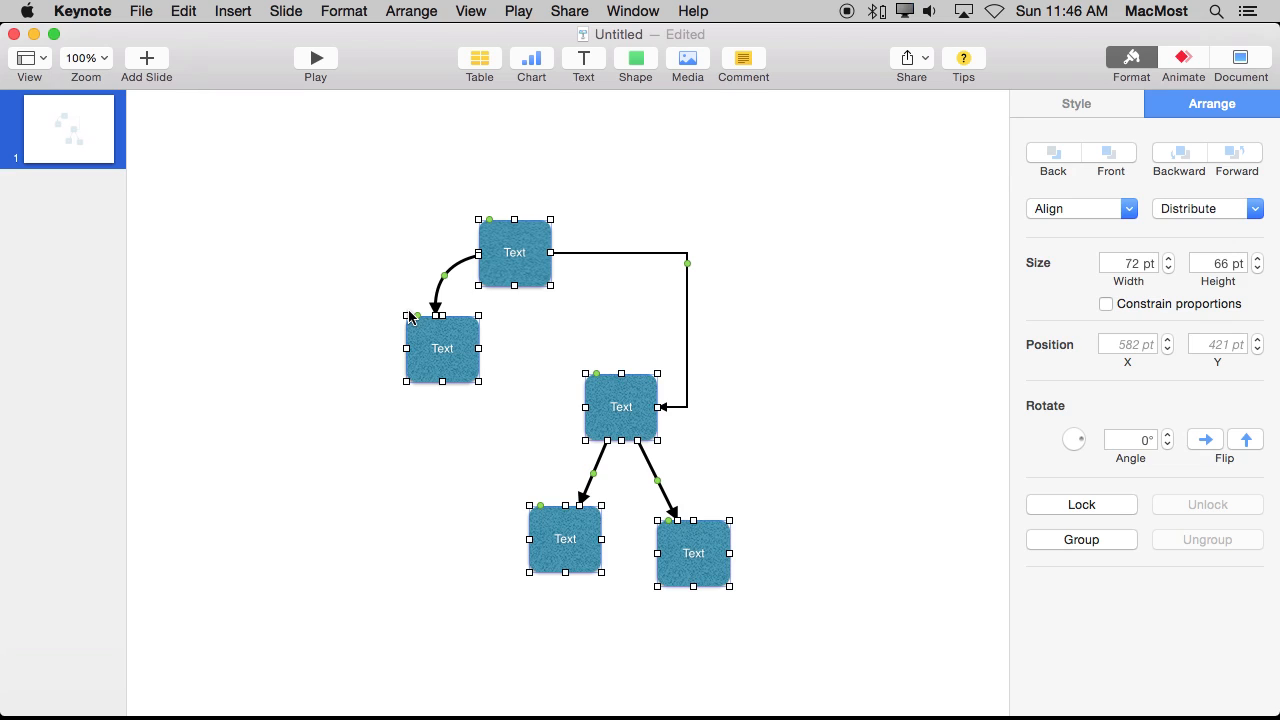
{"action": "left_click", "coordinate": [378, 287]}
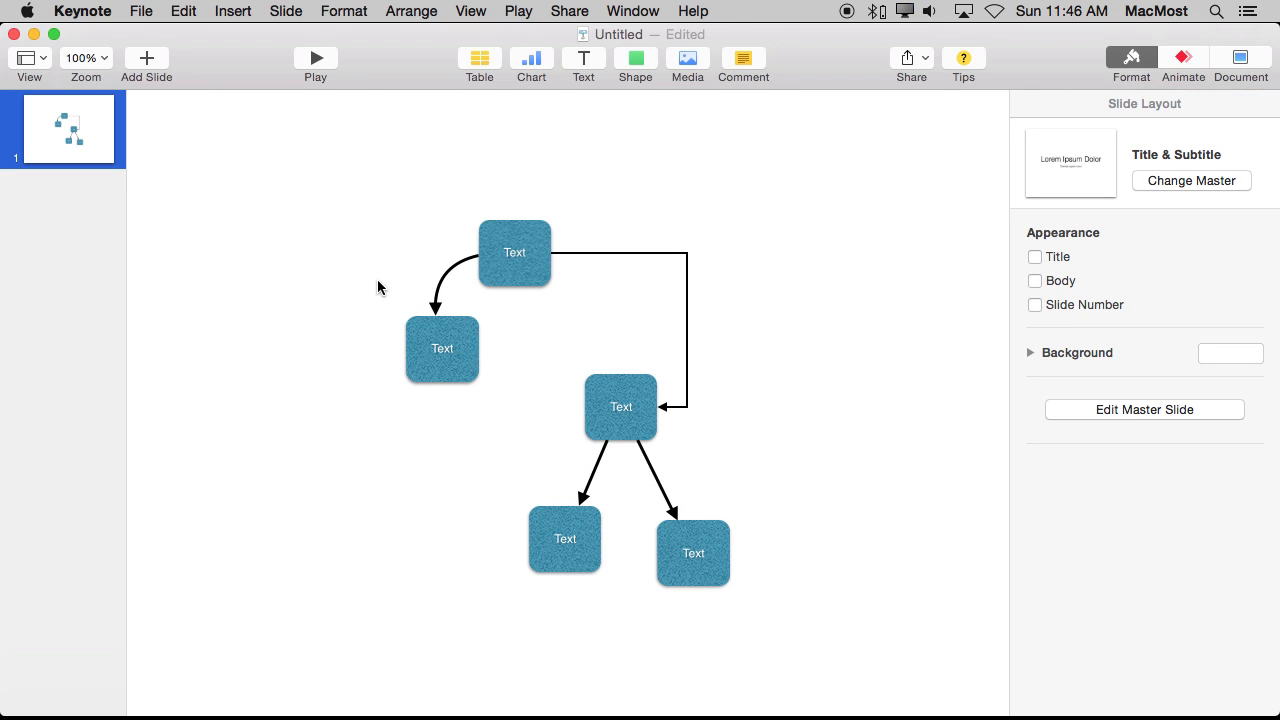